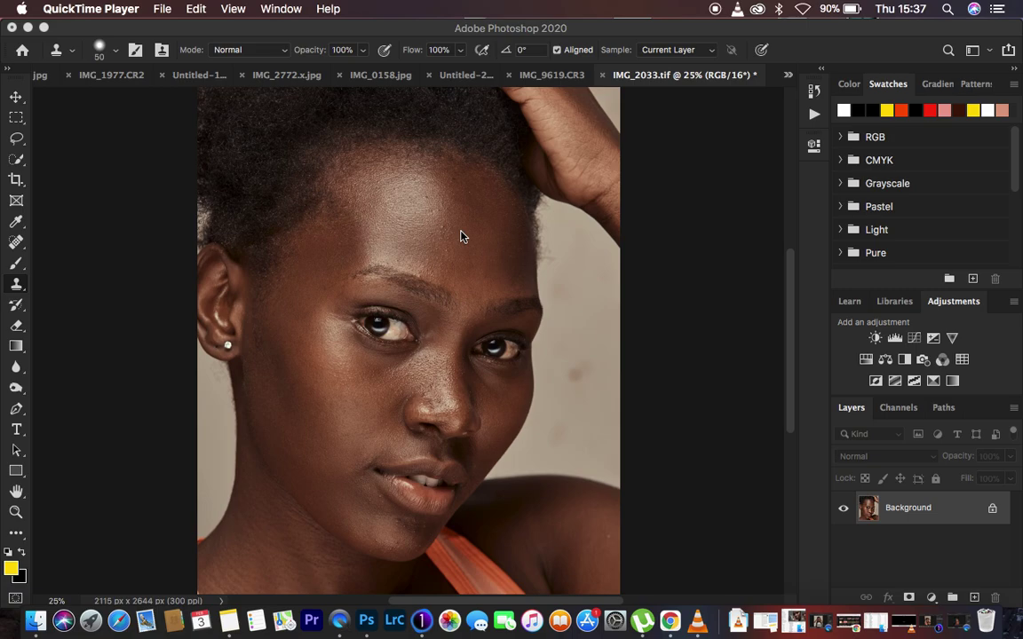
# Step: Run the FS 16 BIT retouching action on the portrait, applying a Gaussian Blur radius of 8.0 pixels to the LOW FEQ layer
pyautogui.click(817, 118)
pyautogui.click(815, 116)
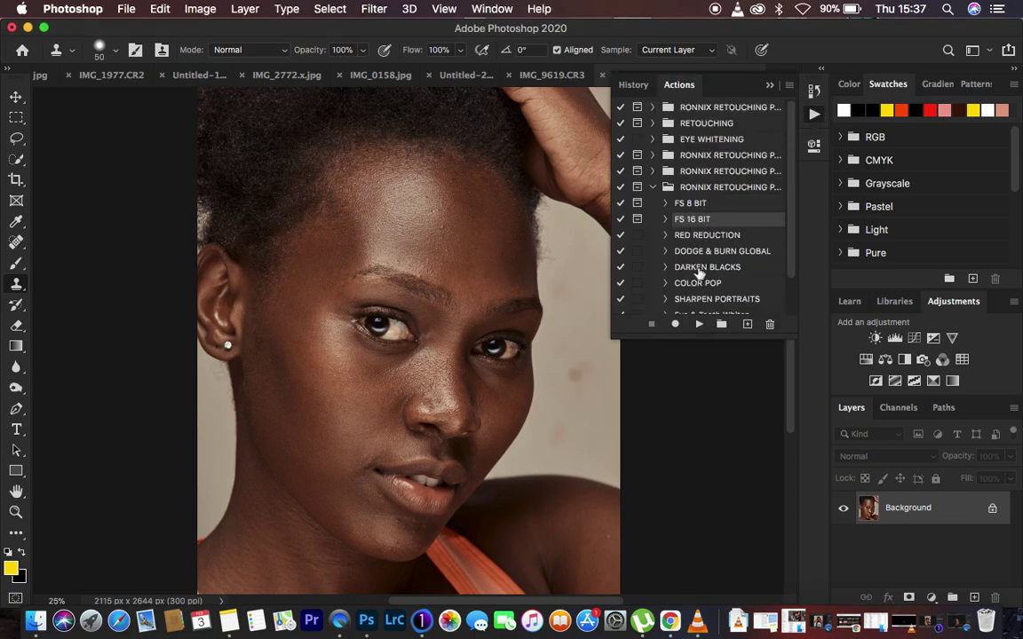
pyautogui.click(701, 325)
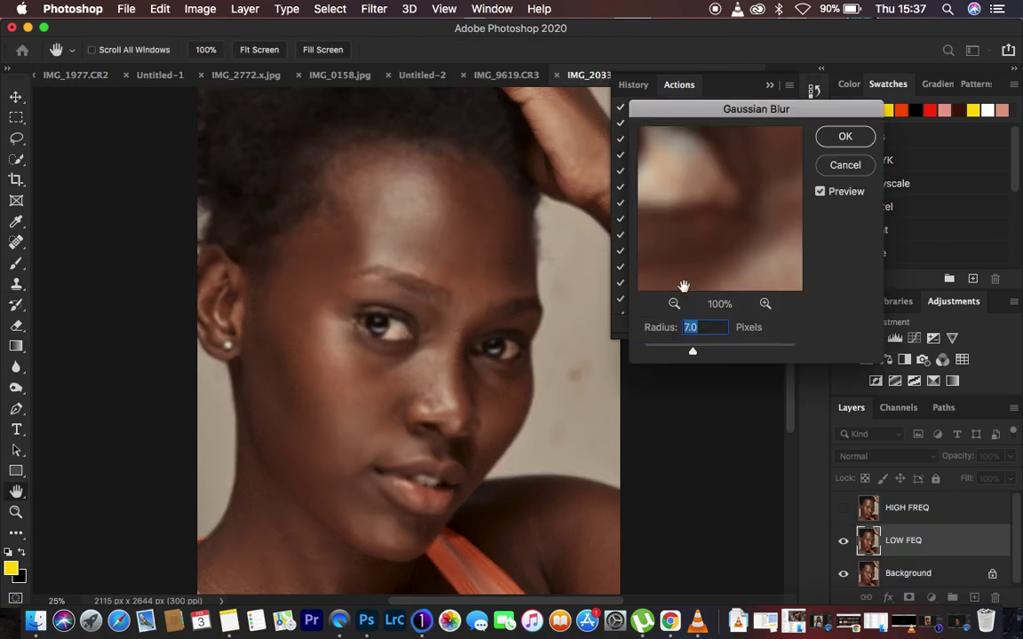
pyautogui.click(694, 354)
pyautogui.moveTo(694, 354)
pyautogui.mouseDown()
pyautogui.moveTo(582, 316)
pyautogui.moveTo(668, 352)
pyautogui.moveTo(696, 352)
pyautogui.mouseUp()
pyautogui.click(692, 352)
pyautogui.click(425, 229)
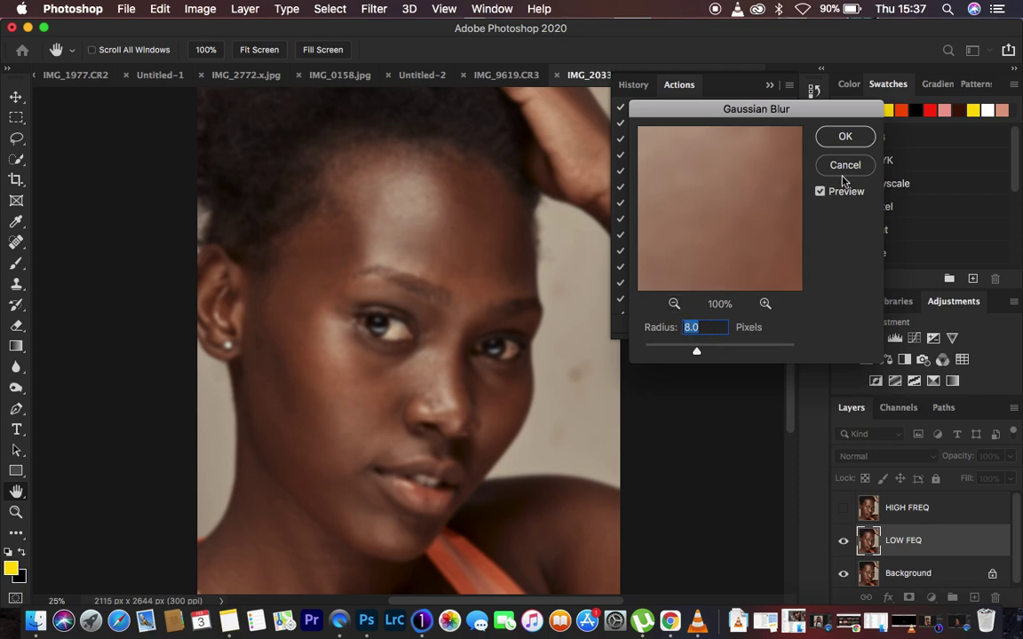
pyautogui.click(844, 139)
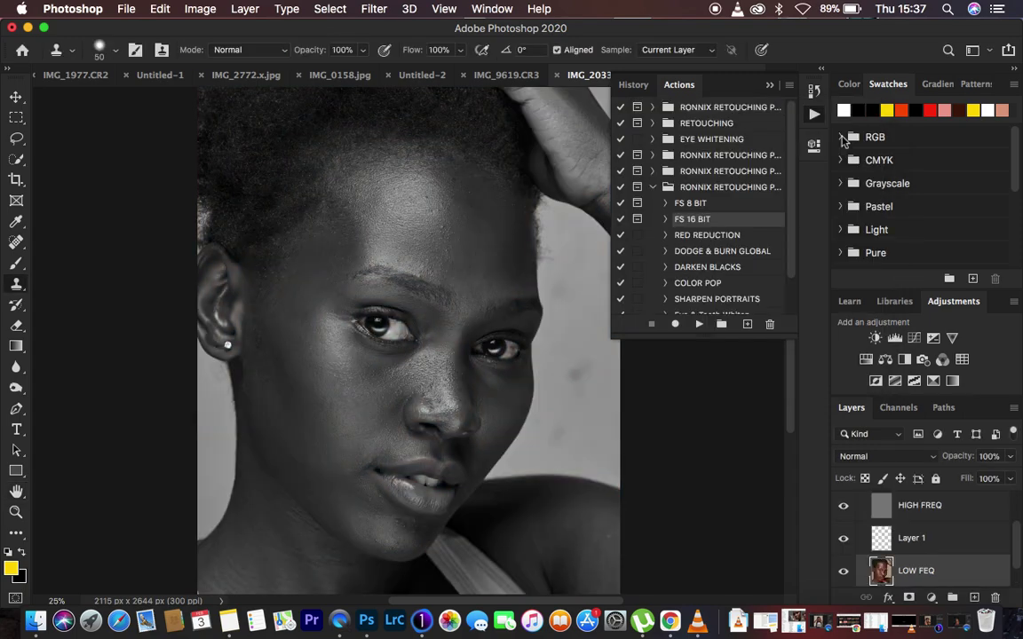
pyautogui.click(770, 85)
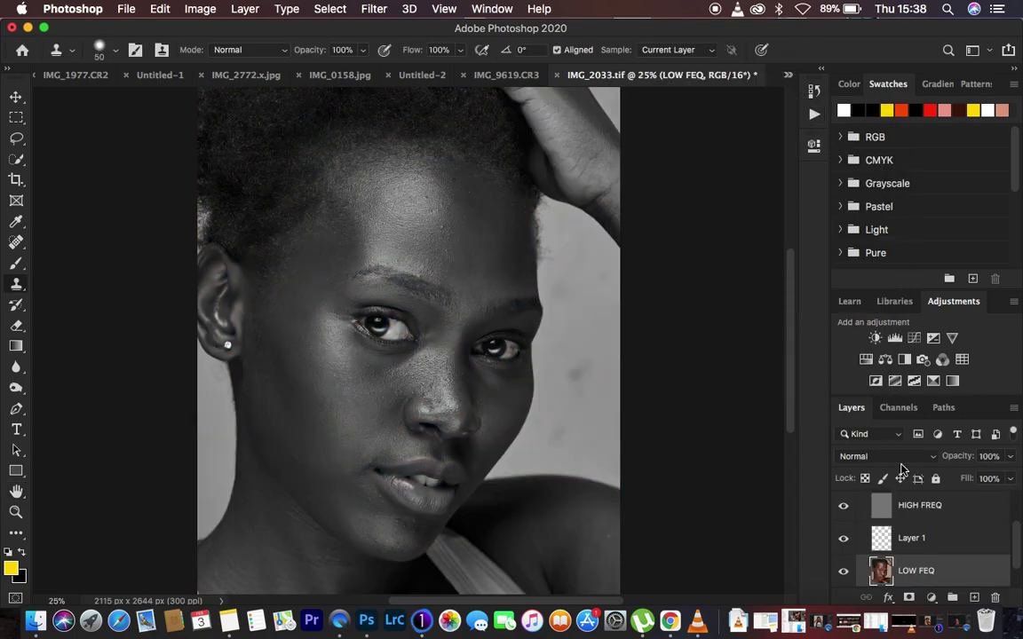
# Step: Toggle the Black & White 1 adjustment layer in the FREQ SEP 16 BIT group to compare, and leave it hidden
pyautogui.scroll(2, 929, 533)
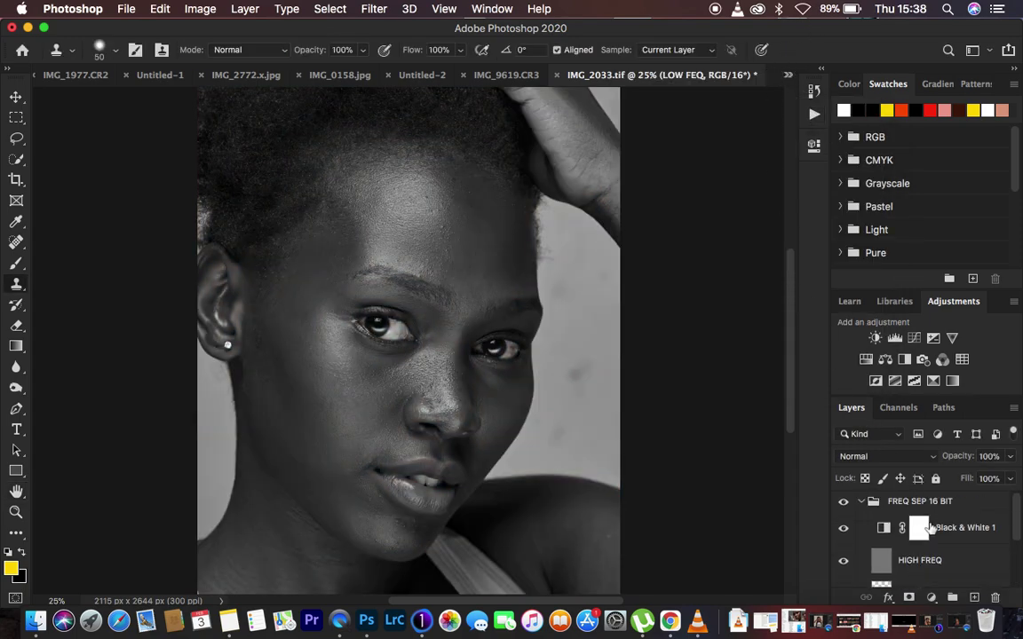
pyautogui.click(844, 529)
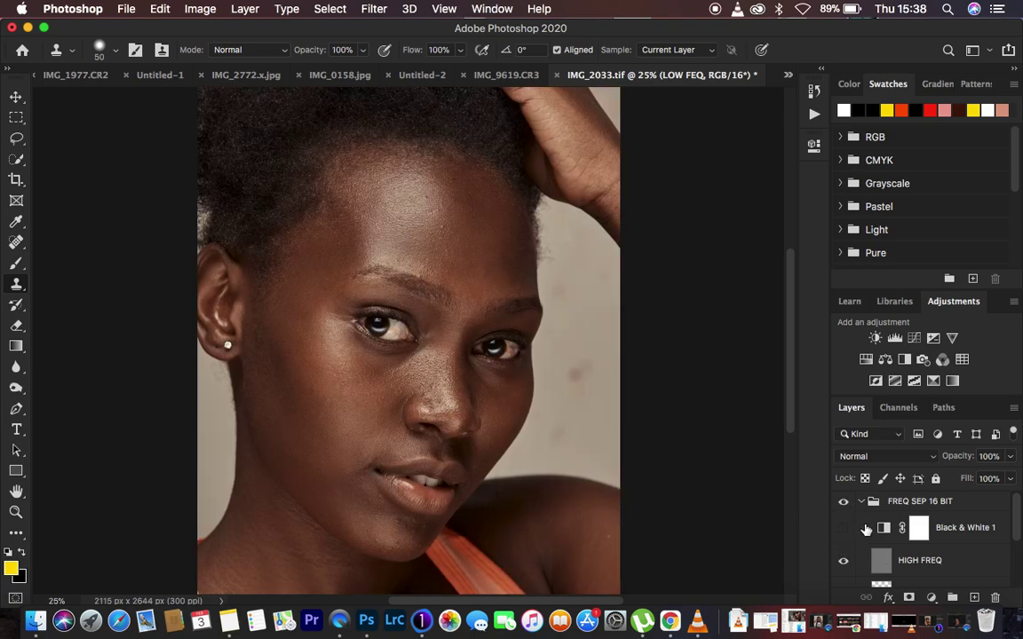
pyautogui.click(844, 530)
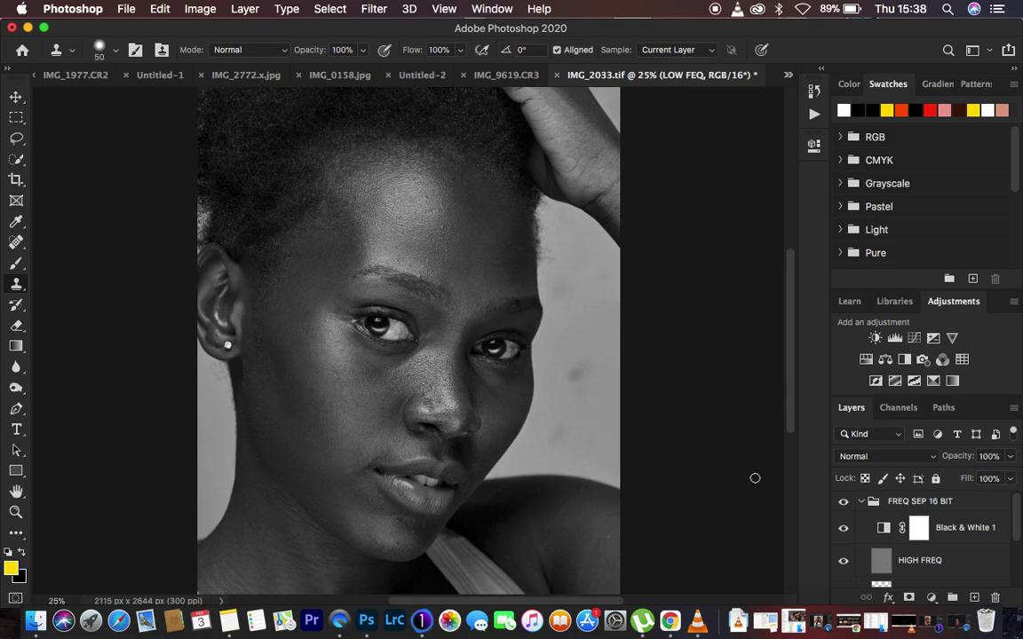
pyautogui.click(844, 530)
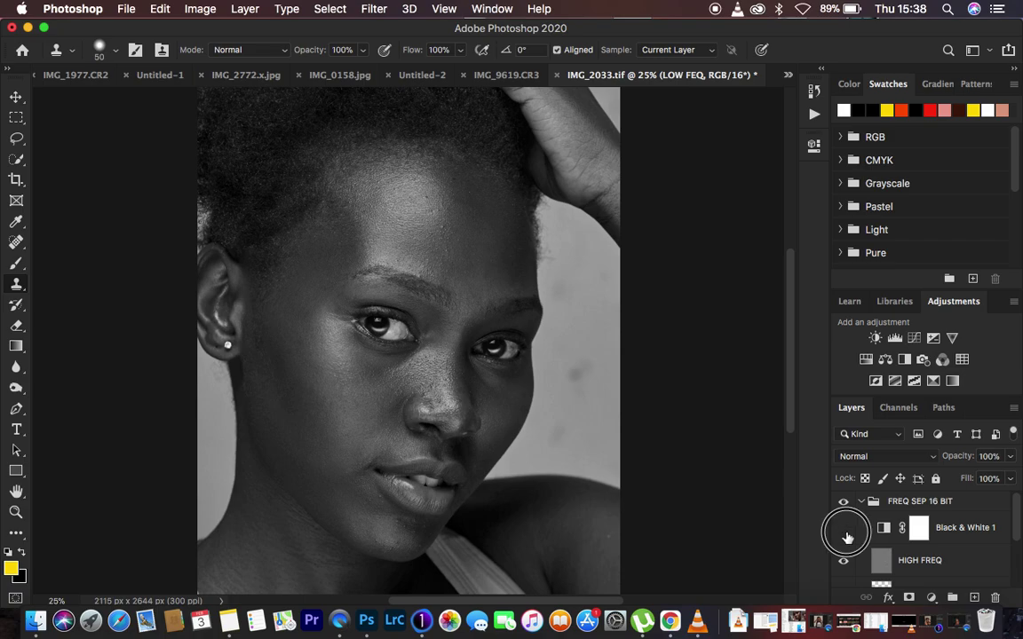
# Step: Lasso the forehead skin and preview Gaussian Blur on it with radii of 16.2, 17.6 and 8 pixels
pyautogui.click(17, 138)
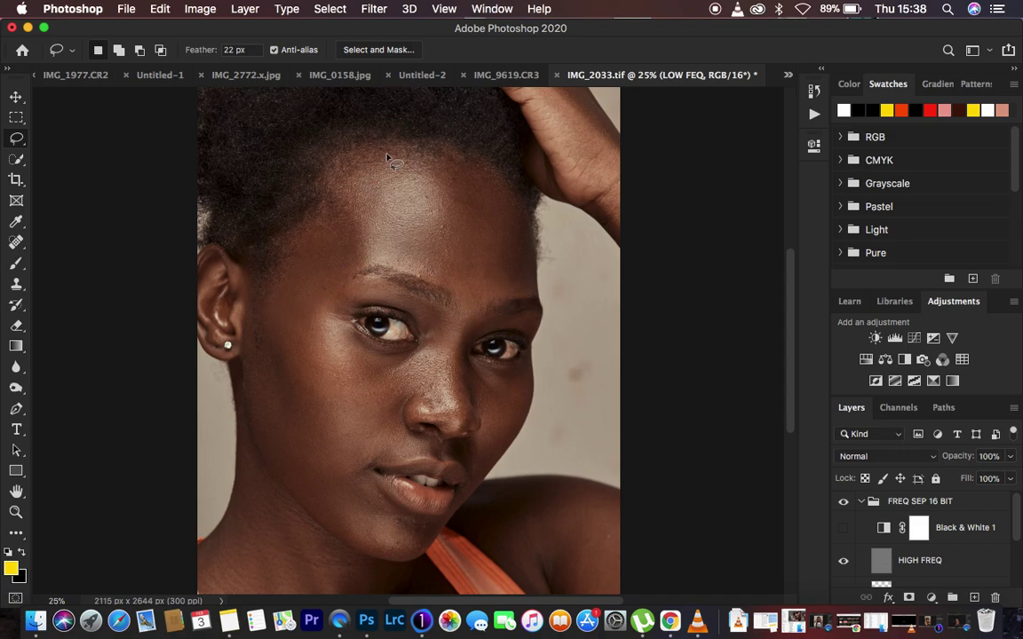
pyautogui.moveTo(346, 174)
pyautogui.mouseDown()
pyautogui.moveTo(419, 154)
pyautogui.moveTo(481, 168)
pyautogui.moveTo(527, 226)
pyautogui.moveTo(532, 289)
pyautogui.moveTo(466, 315)
pyautogui.moveTo(441, 285)
pyautogui.moveTo(390, 265)
pyautogui.moveTo(317, 288)
pyautogui.moveTo(287, 282)
pyautogui.moveTo(308, 234)
pyautogui.moveTo(332, 227)
pyautogui.moveTo(334, 184)
pyautogui.moveTo(357, 156)
pyautogui.mouseUp()
pyautogui.click(374, 9)
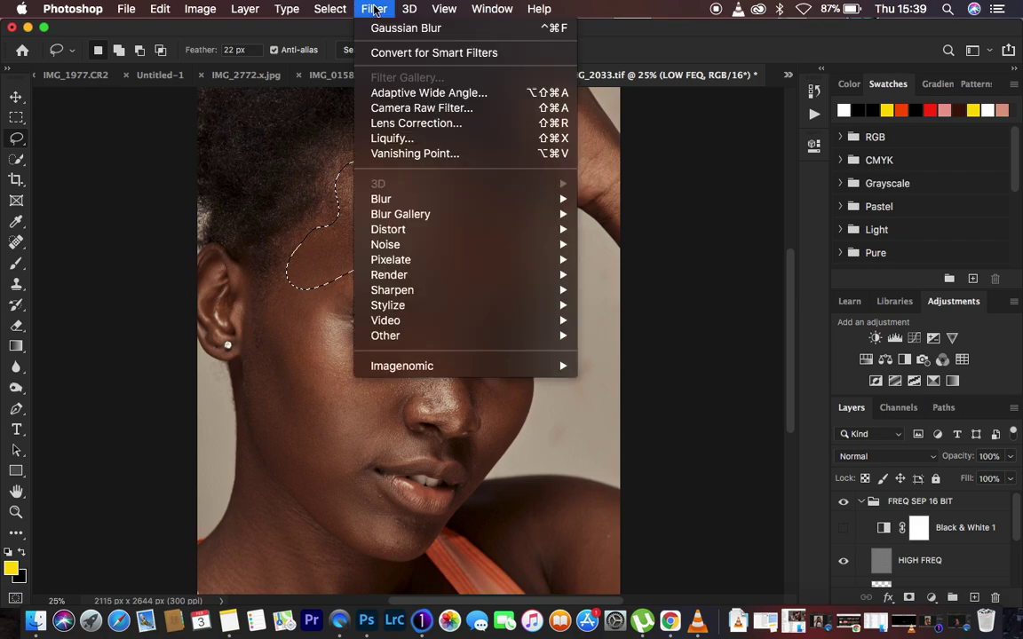
pyautogui.moveTo(456, 201)
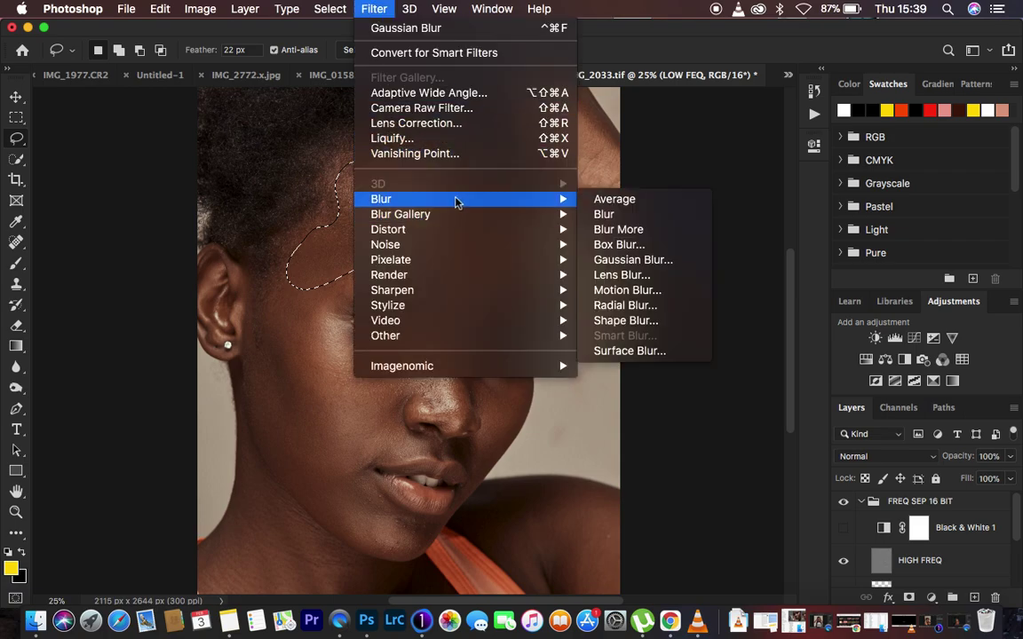
pyautogui.click(662, 259)
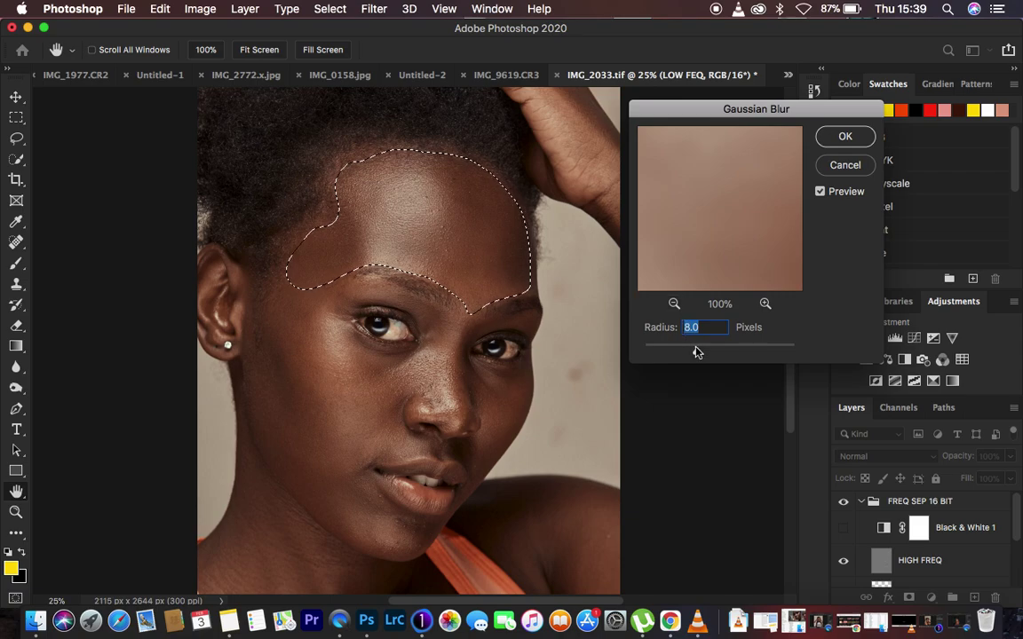
pyautogui.moveTo(695, 351); pyautogui.dragTo(707, 354)
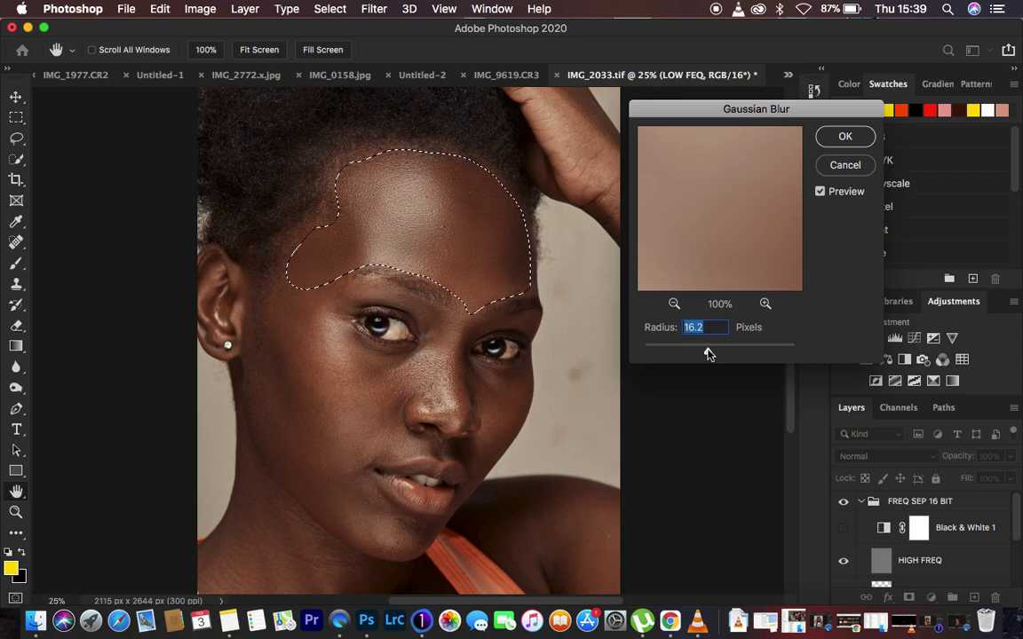
pyautogui.moveTo(708, 353); pyautogui.dragTo(707, 353)
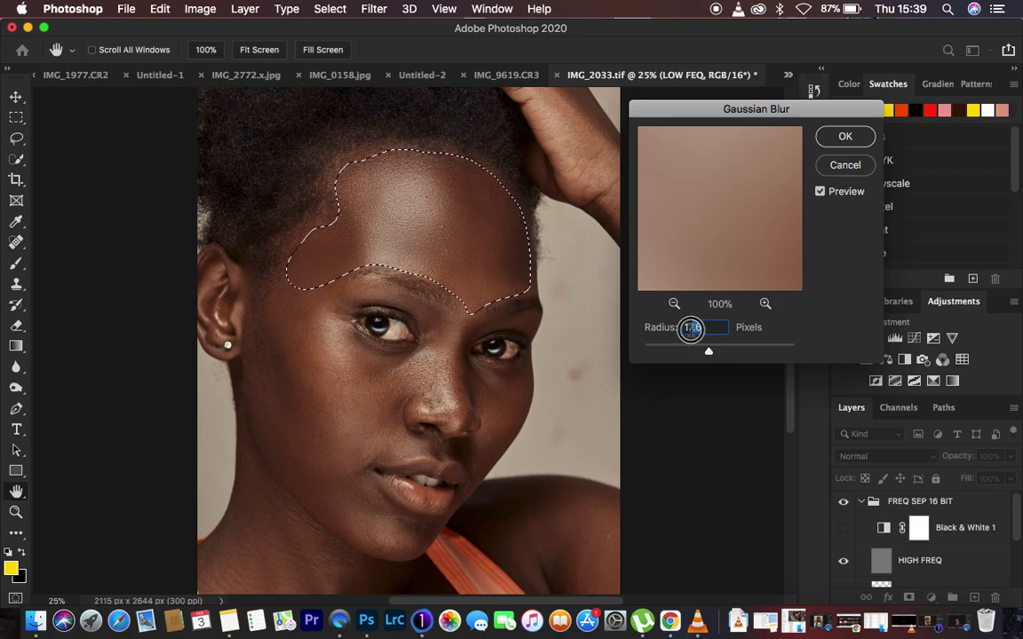
pyautogui.write('8')
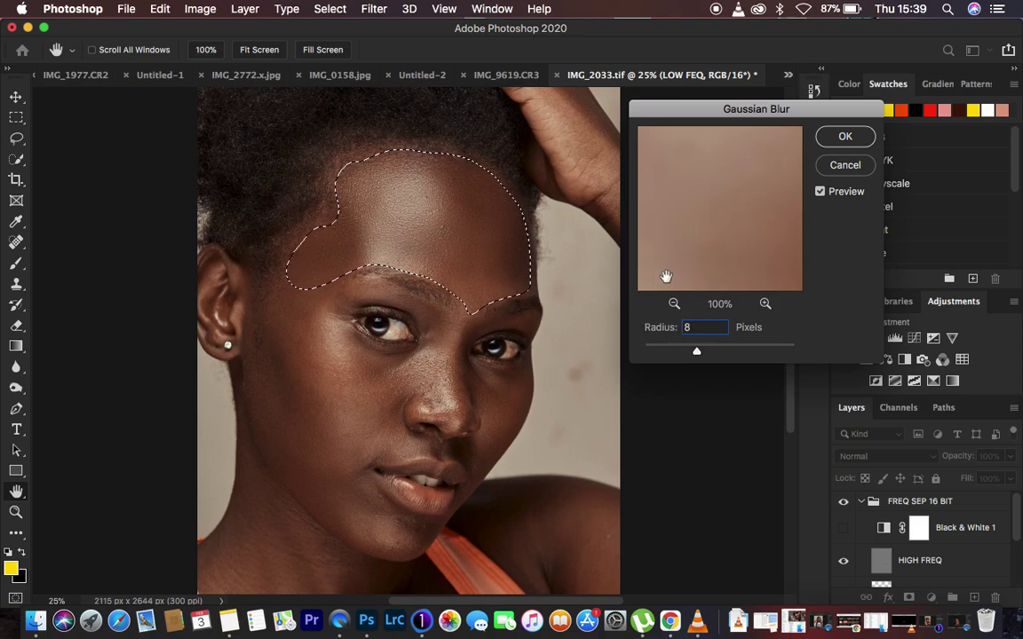
# Step: Apply the Gaussian Blur to the selected forehead with a radius of 24 pixels and clear the selection
pyautogui.click(651, 327)
pyautogui.click(710, 326)
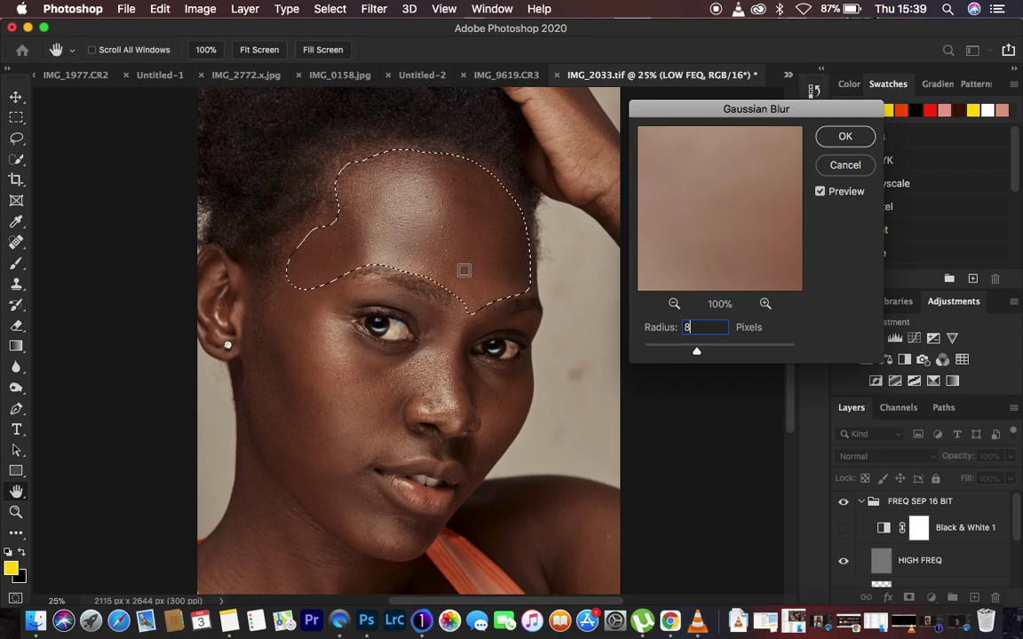
pyautogui.doubleClick(686, 326)
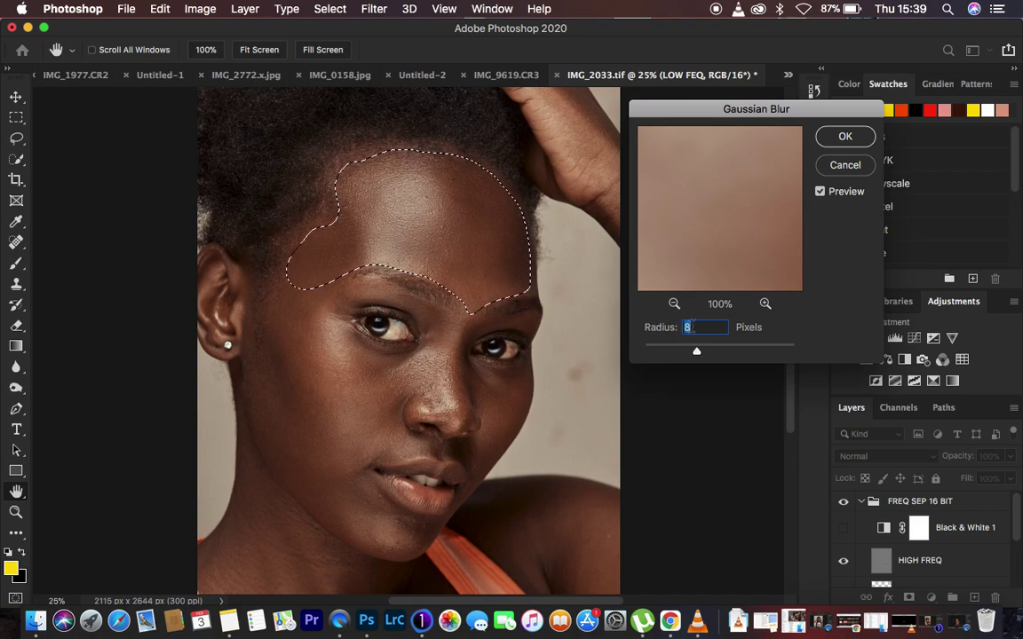
pyautogui.write('24')
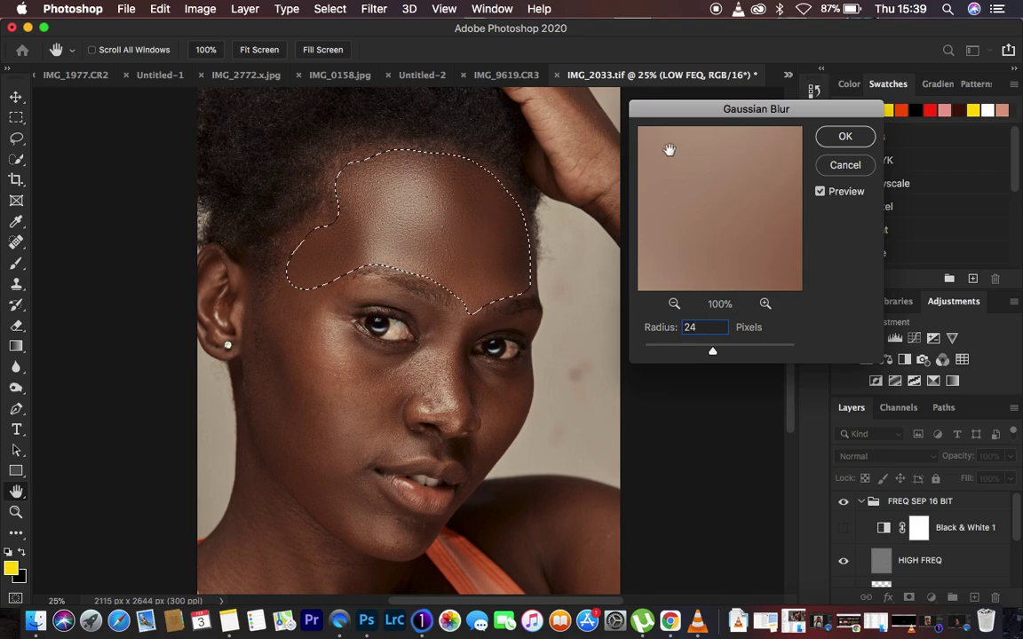
pyautogui.click(843, 139)
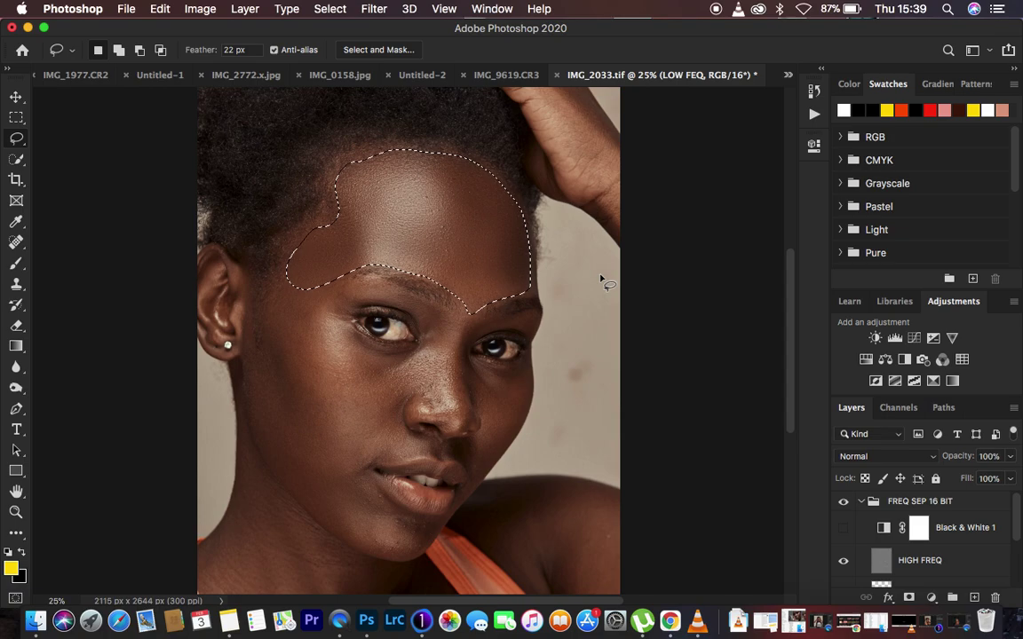
pyautogui.press('super+d')
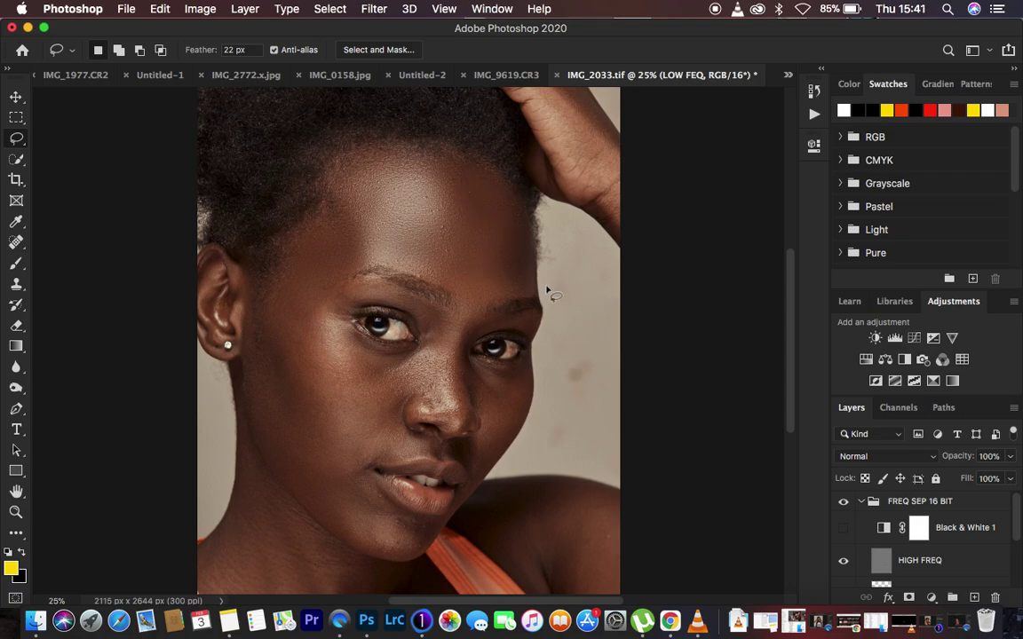
# Step: Revert the image history to the Lasso state before the forehead's Gaussian Blur and deselect the forehead
pyautogui.click(814, 114)
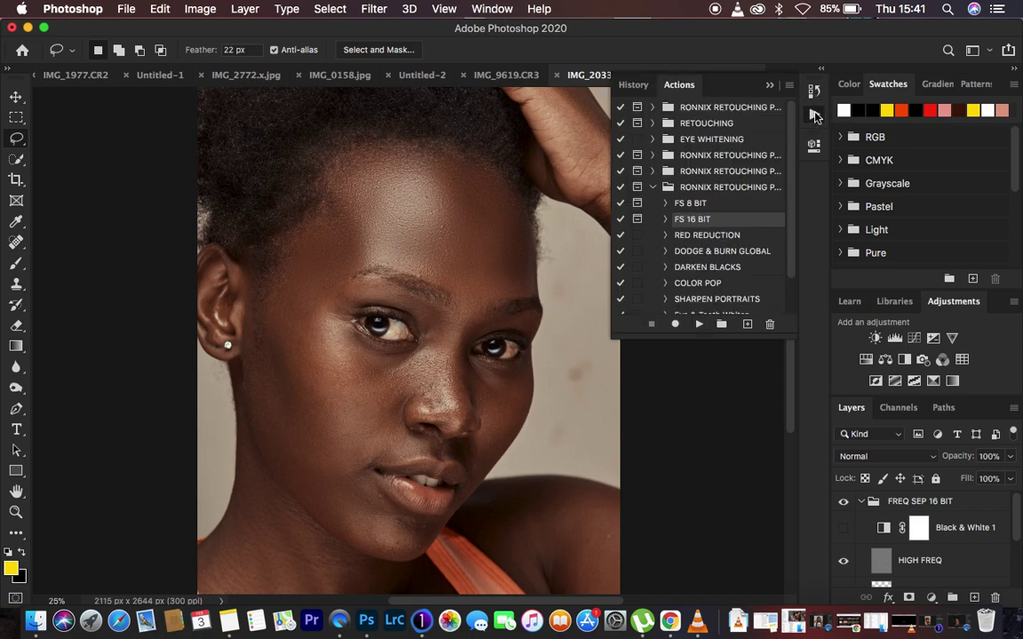
pyautogui.click(632, 84)
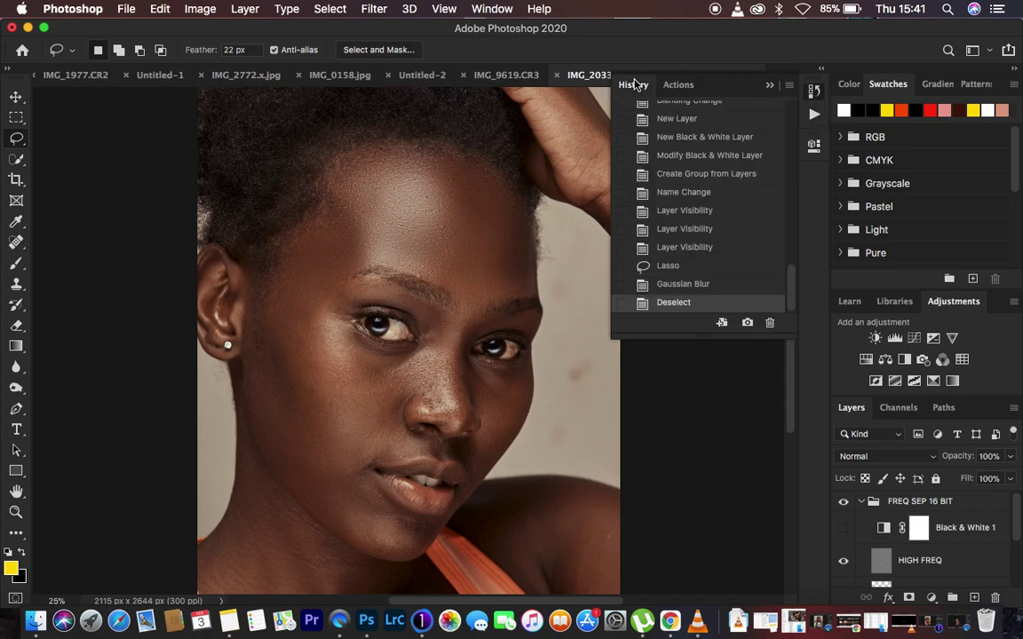
pyautogui.click(685, 267)
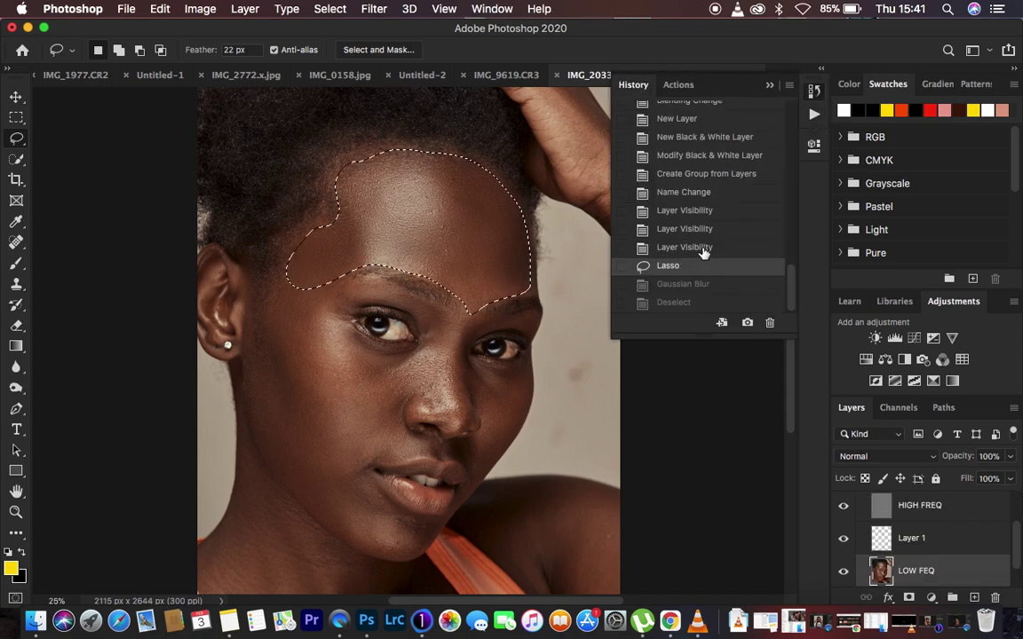
pyautogui.click(567, 183)
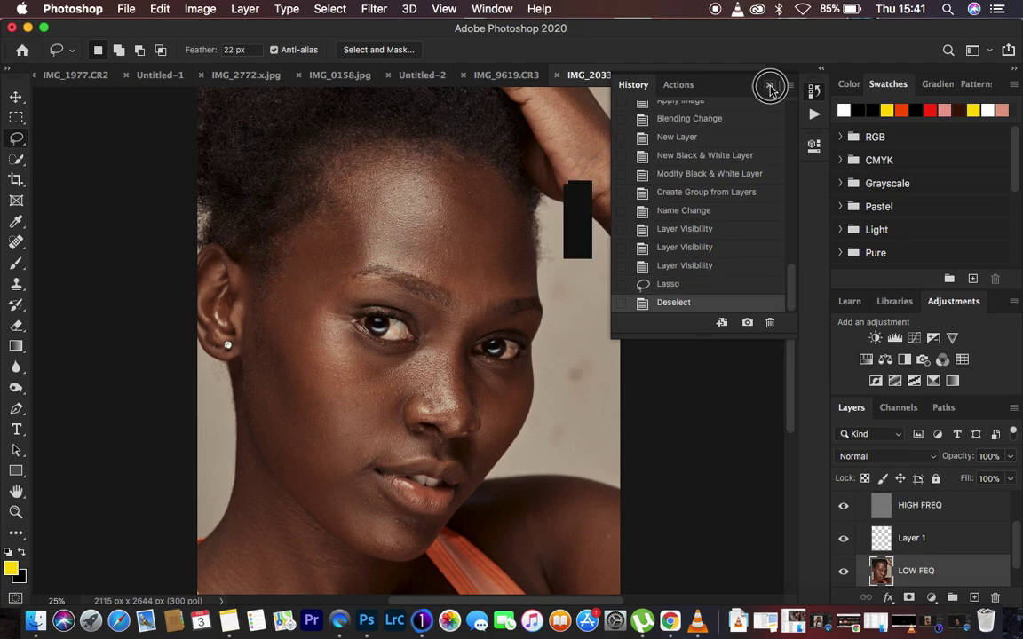
pyautogui.click(769, 86)
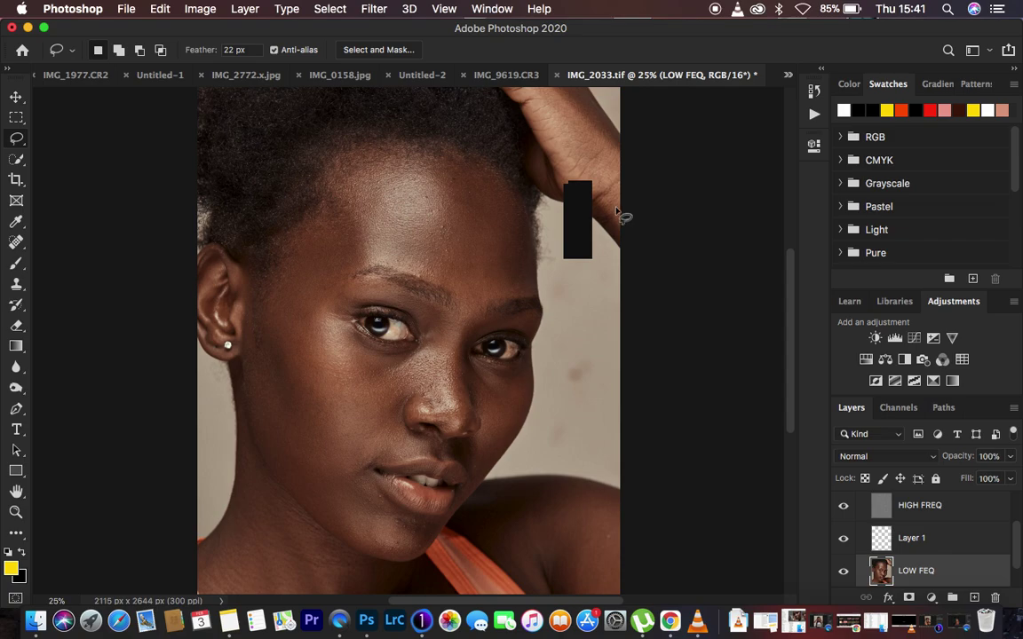
pyautogui.press('super+minus')
pyautogui.press('super+equal')
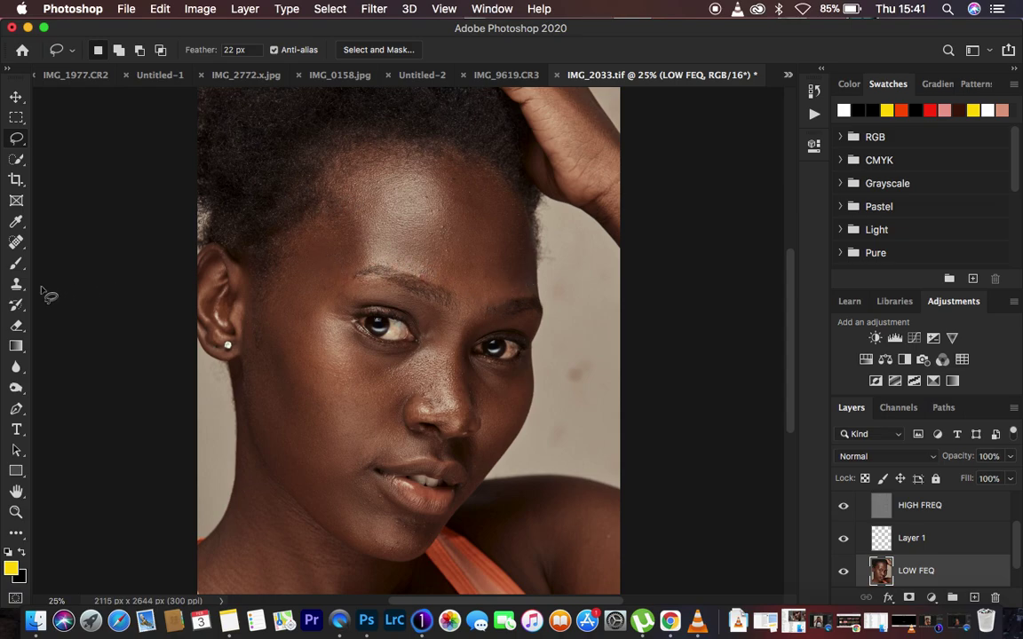
# Step: Switch to the Mixer Brush and blend the skin tones of the forehead on the LOW FEQ layer
pyautogui.click(16, 264)
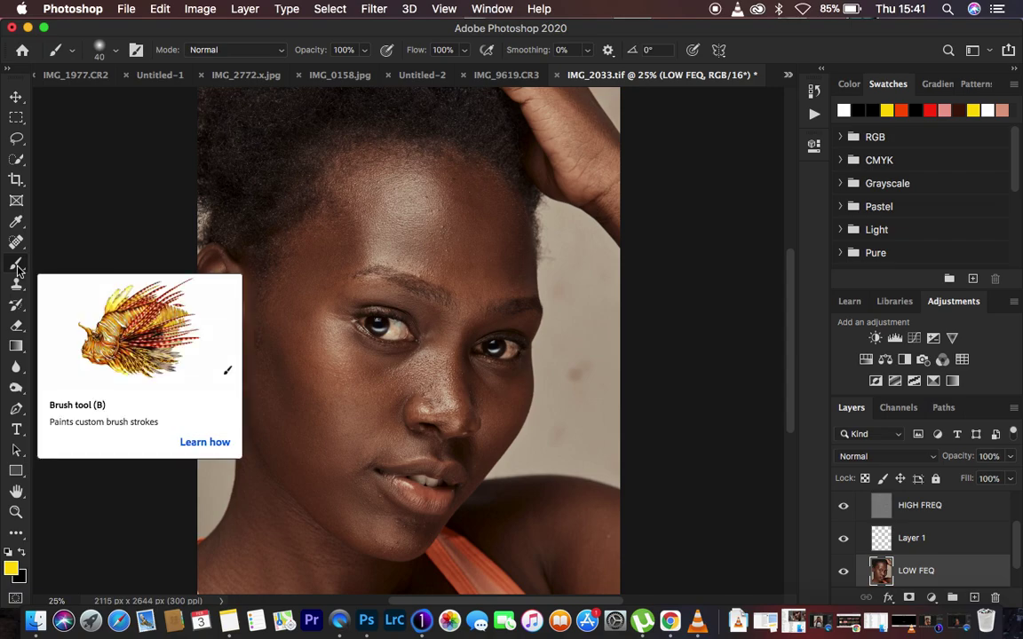
pyautogui.rightClick(18, 269)
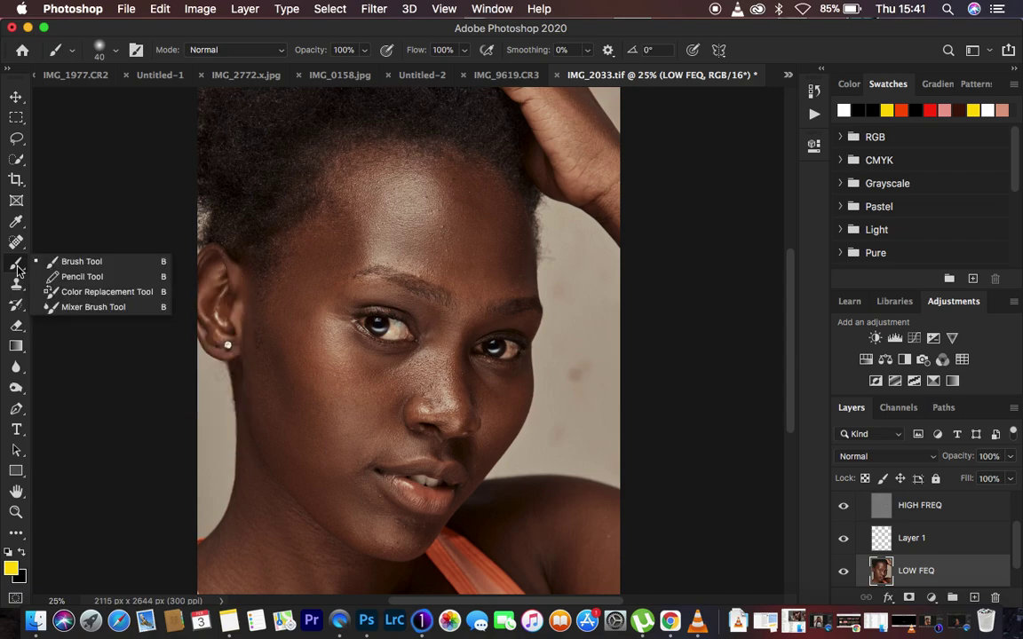
pyautogui.click(80, 307)
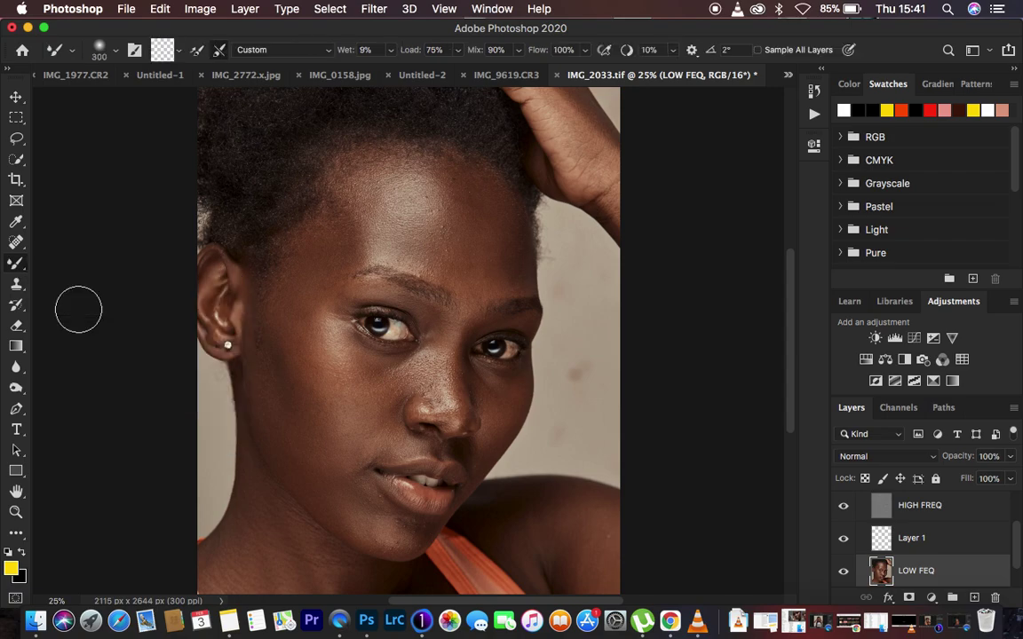
pyautogui.click(179, 51)
pyautogui.click(164, 76)
pyautogui.moveTo(449, 188)
pyautogui.mouseDown()
pyautogui.moveTo(493, 208)
pyautogui.moveTo(500, 247)
pyautogui.moveTo(455, 175)
pyautogui.moveTo(487, 206)
pyautogui.moveTo(487, 225)
pyautogui.moveTo(473, 196)
pyautogui.moveTo(498, 260)
pyautogui.moveTo(489, 243)
pyautogui.moveTo(412, 193)
pyautogui.moveTo(380, 218)
pyautogui.moveTo(405, 227)
pyautogui.mouseUp()
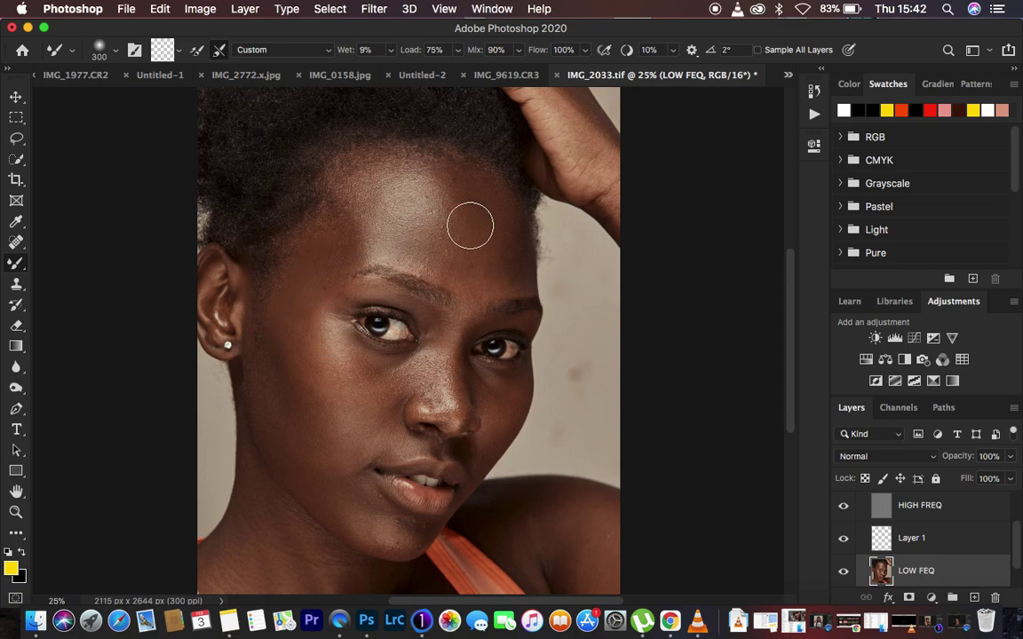
# Step: Examine the blended forehead skin for remaining uneven tones, both up close and in the overall portrait
pyautogui.press('super+equal')
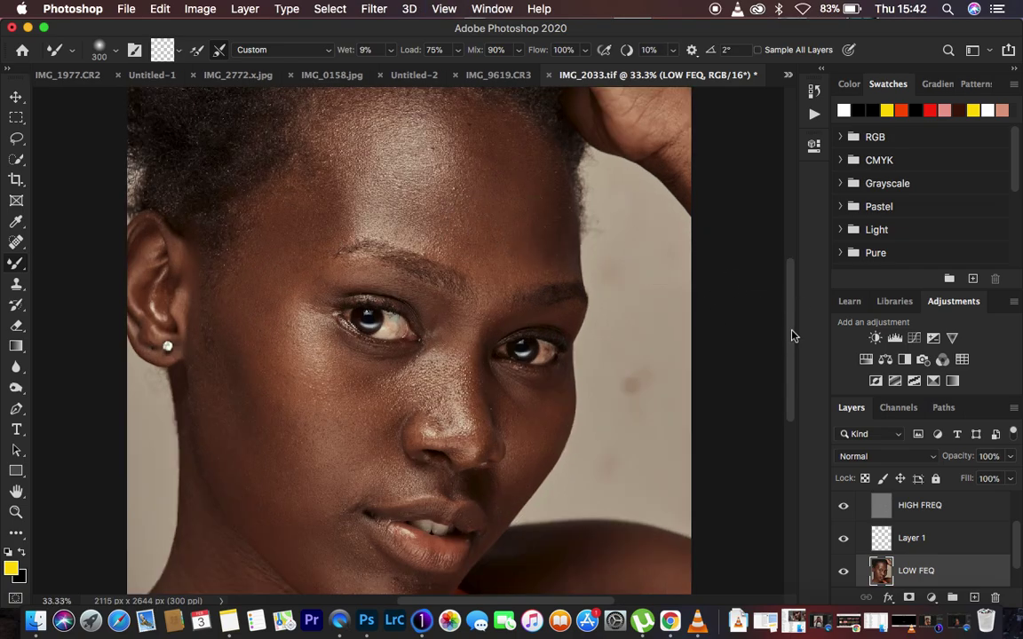
pyautogui.moveTo(792, 332); pyautogui.dragTo(795, 315)
pyautogui.press('super+minus')
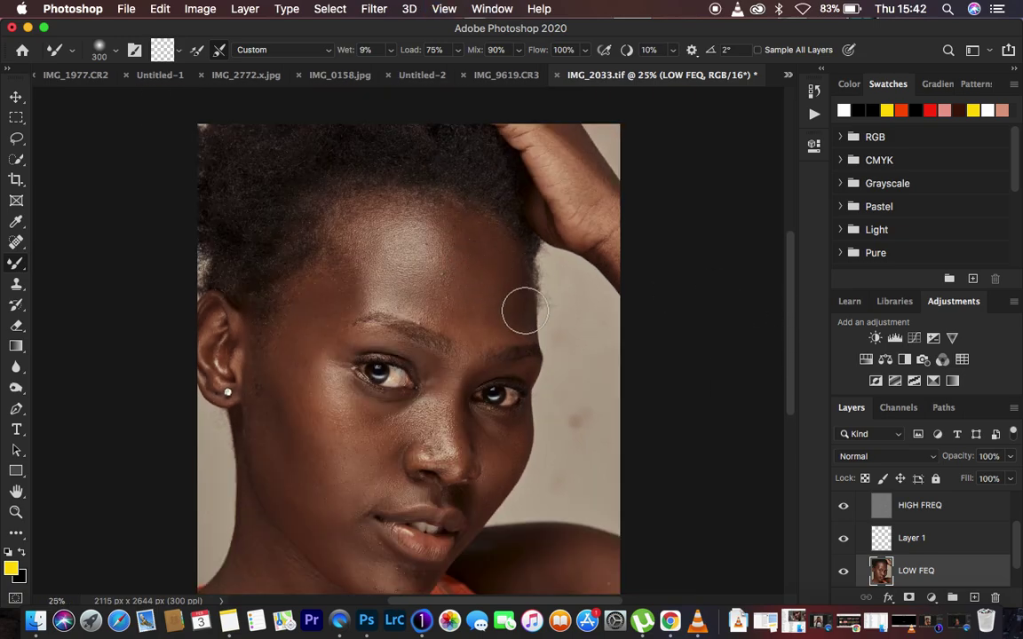
pyautogui.press('super+plus')
pyautogui.press('super+plus')
pyautogui.press('super+plus')
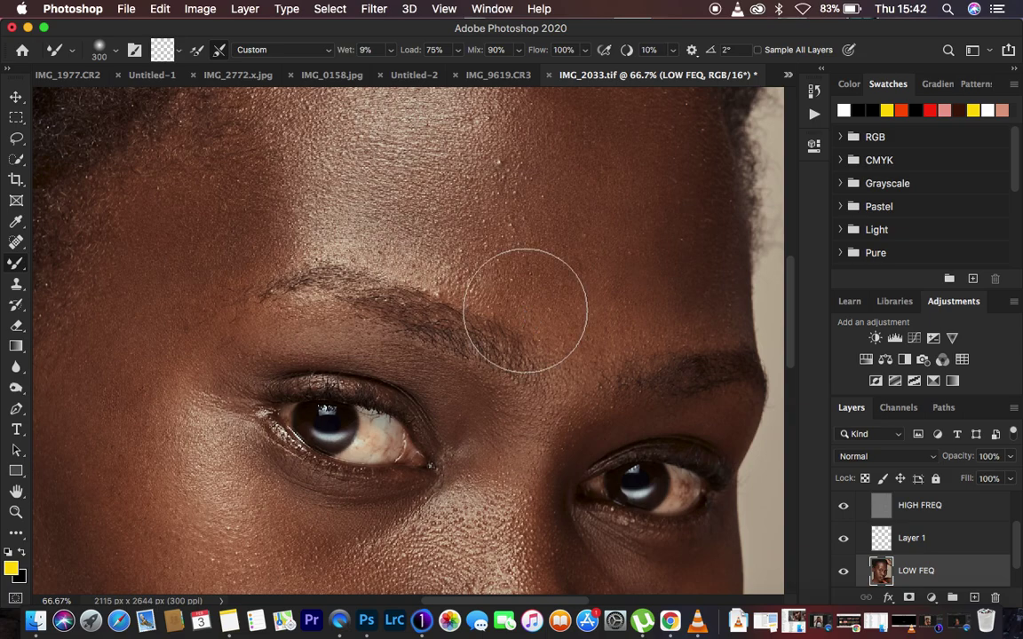
pyautogui.moveTo(795, 329); pyautogui.dragTo(791, 292)
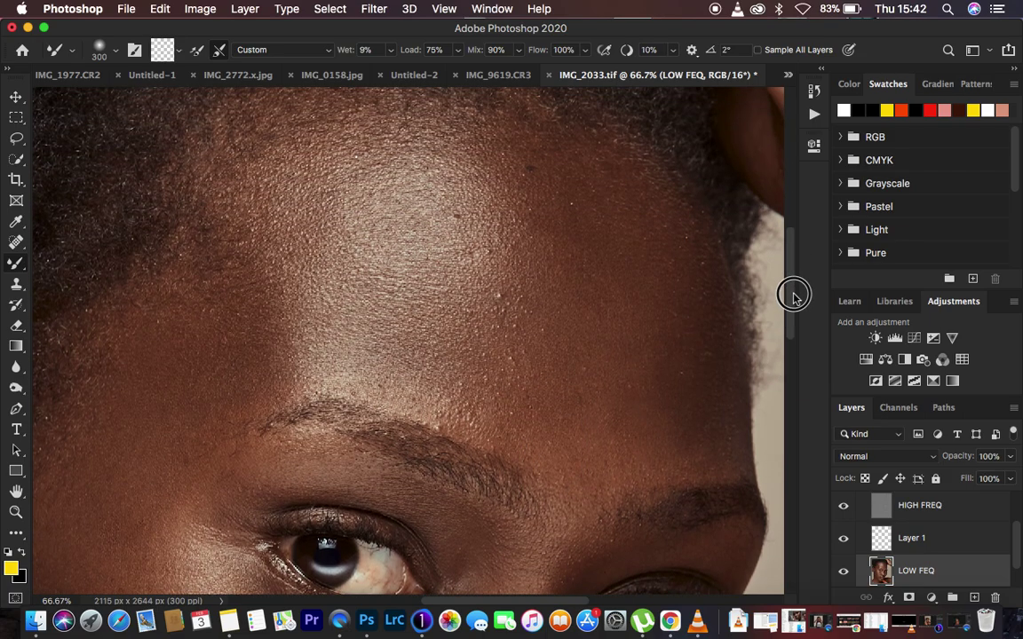
pyautogui.moveTo(567, 217)
pyautogui.mouseDown()
pyautogui.moveTo(579, 255)
pyautogui.moveTo(607, 269)
pyautogui.moveTo(563, 216)
pyautogui.moveTo(629, 277)
pyautogui.moveTo(534, 290)
pyautogui.moveTo(542, 209)
pyautogui.moveTo(578, 198)
pyautogui.moveTo(617, 259)
pyautogui.moveTo(513, 267)
pyautogui.moveTo(549, 188)
pyautogui.moveTo(614, 260)
pyautogui.moveTo(552, 263)
pyautogui.mouseUp()
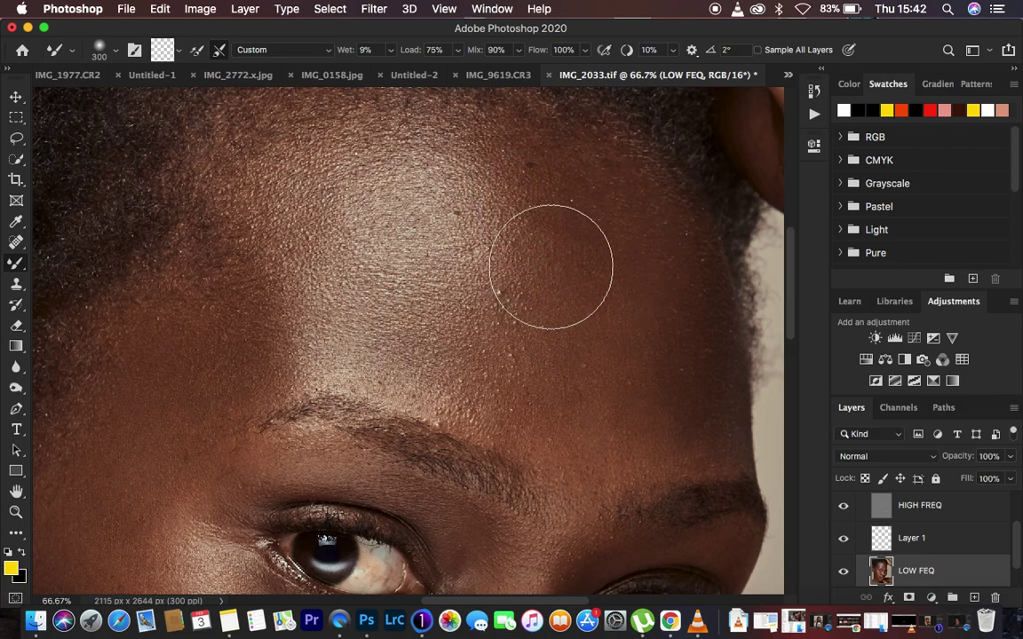
pyautogui.press('super+plus')
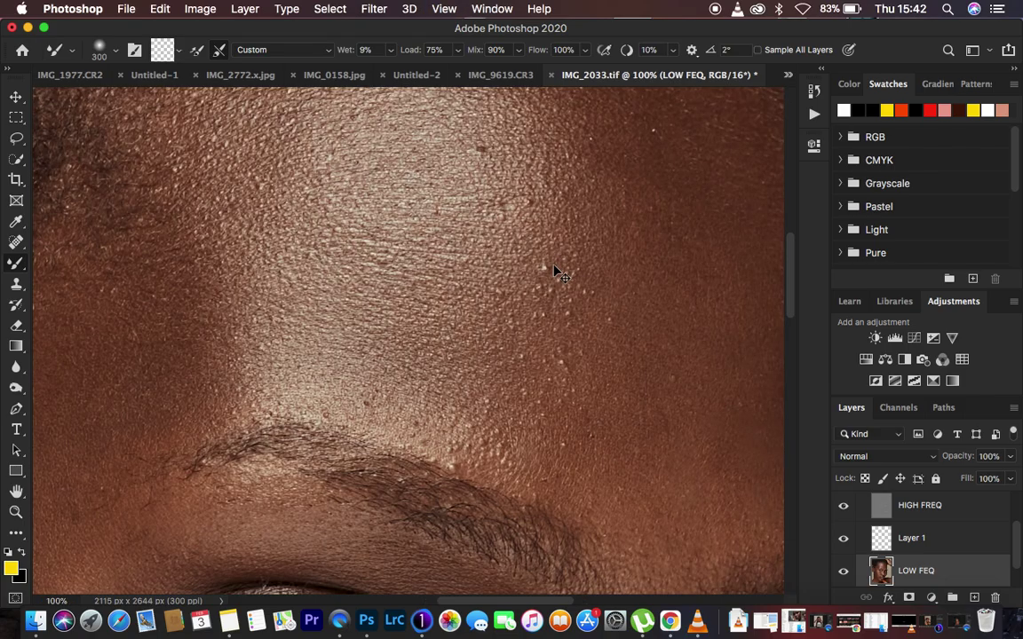
pyautogui.press('super+minus')
pyautogui.press('super+minus')
pyautogui.press('super+minus')
pyautogui.press('super+minus')
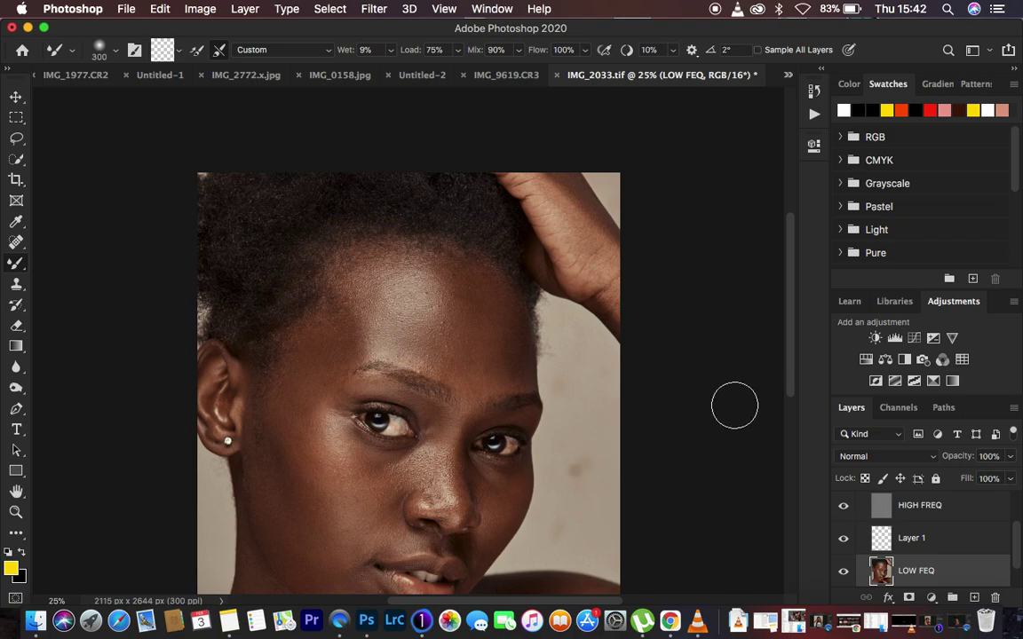
# Step: Hide the HIGH FREQ layer and check the low-frequency tones in grayscale through the Black & White 1 layer
pyautogui.scroll(2, 933, 533)
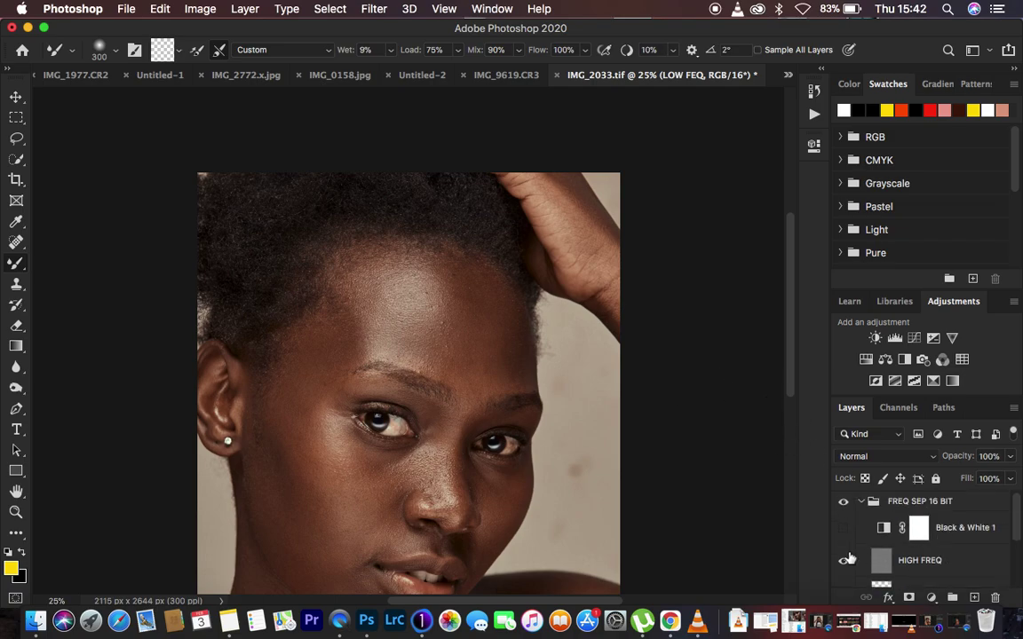
pyautogui.click(845, 563)
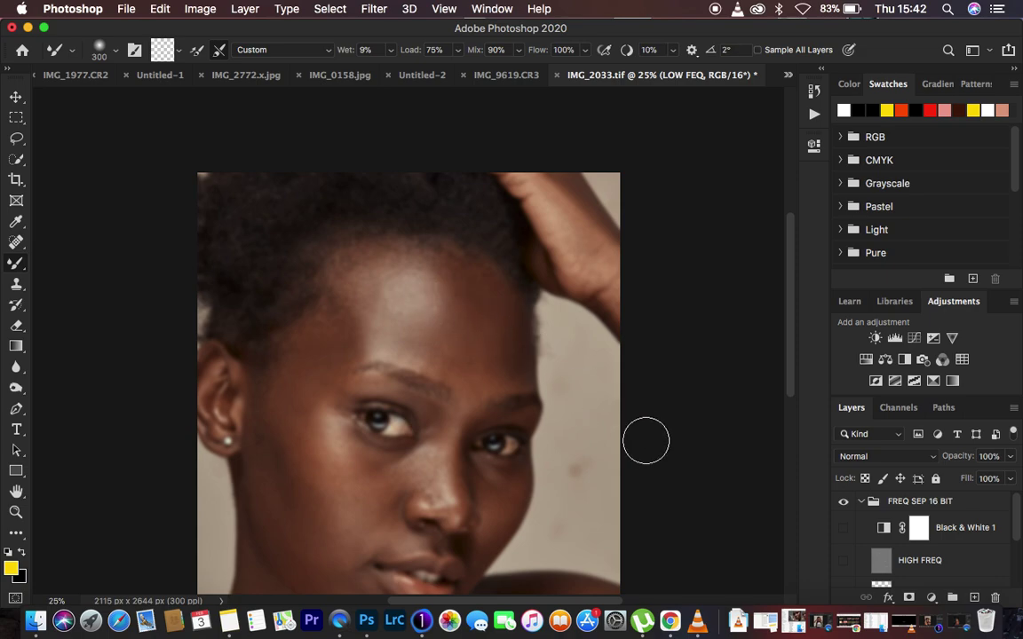
pyautogui.click(843, 529)
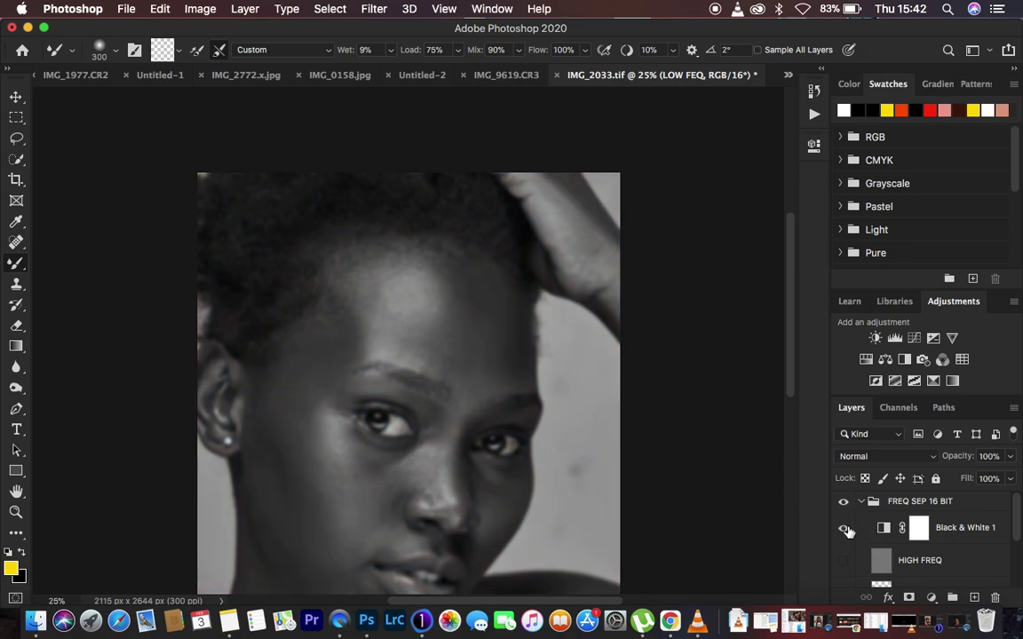
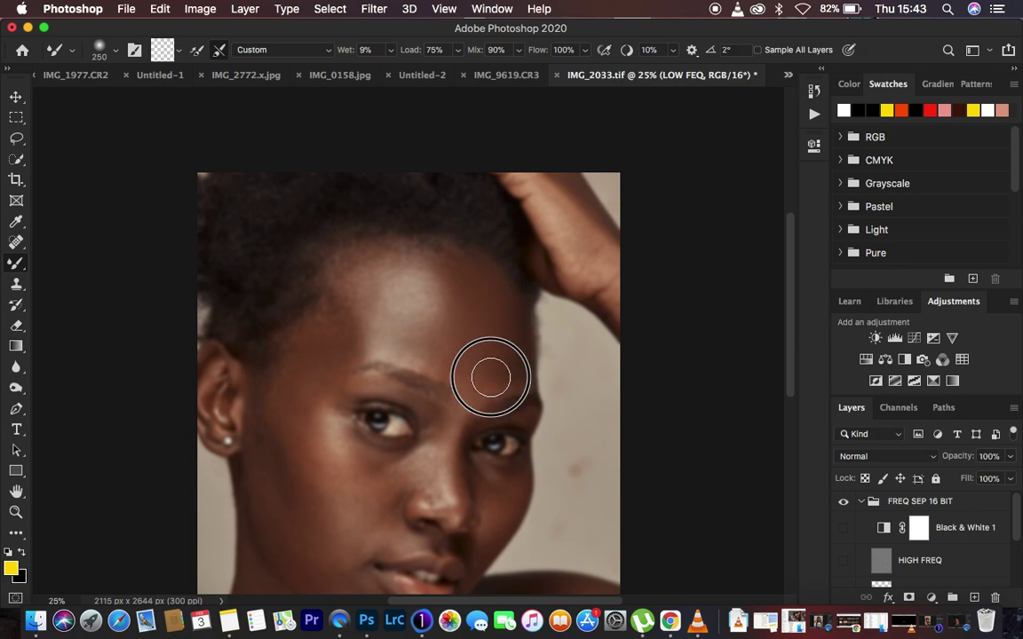
# Step: Blend the forehead's light and dark patches on the LOW FEQ layer with the Mixer Brush and show the HIGH FREQ layer again
pyautogui.moveTo(472, 296)
pyautogui.mouseDown()
pyautogui.moveTo(447, 258)
pyautogui.moveTo(485, 288)
pyautogui.mouseUp()
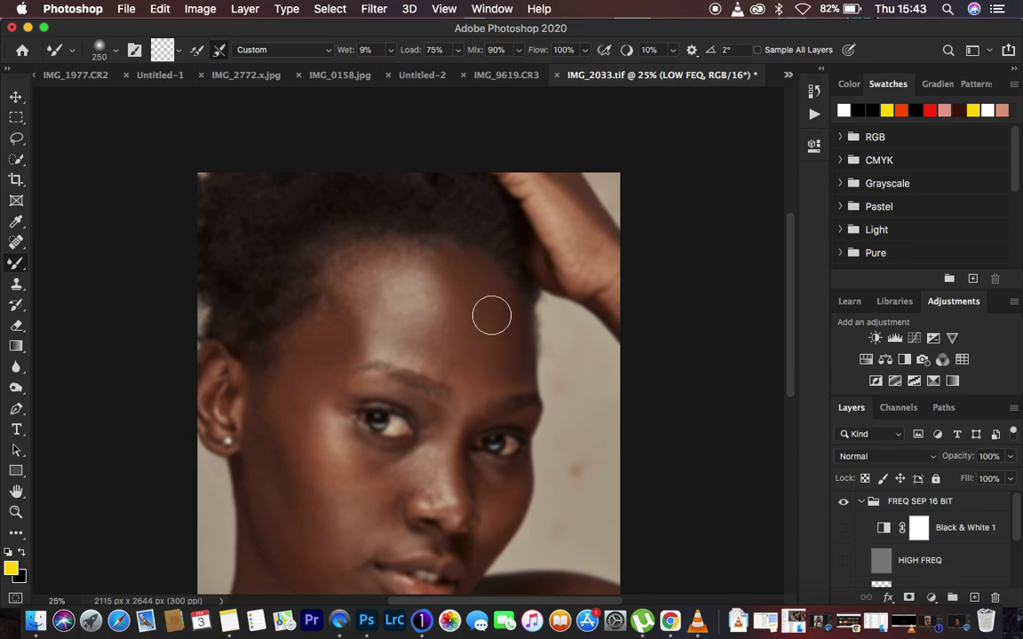
pyautogui.moveTo(505, 313)
pyautogui.mouseDown()
pyautogui.moveTo(507, 353)
pyautogui.moveTo(490, 317)
pyautogui.moveTo(480, 361)
pyautogui.moveTo(455, 271)
pyautogui.mouseUp()
pyautogui.moveTo(462, 355)
pyautogui.mouseDown()
pyautogui.moveTo(435, 349)
pyautogui.moveTo(453, 361)
pyautogui.moveTo(464, 337)
pyautogui.mouseUp()
pyautogui.moveTo(453, 290)
pyautogui.mouseDown()
pyautogui.moveTo(413, 275)
pyautogui.moveTo(423, 315)
pyautogui.moveTo(415, 323)
pyautogui.moveTo(396, 299)
pyautogui.moveTo(423, 310)
pyautogui.mouseUp()
pyautogui.moveTo(430, 264)
pyautogui.mouseDown()
pyautogui.moveTo(445, 291)
pyautogui.moveTo(441, 300)
pyautogui.moveTo(436, 274)
pyautogui.moveTo(431, 347)
pyautogui.moveTo(404, 342)
pyautogui.moveTo(418, 311)
pyautogui.moveTo(443, 336)
pyautogui.moveTo(441, 306)
pyautogui.moveTo(459, 274)
pyautogui.moveTo(475, 279)
pyautogui.moveTo(467, 264)
pyautogui.moveTo(481, 273)
pyautogui.moveTo(436, 330)
pyautogui.mouseUp()
pyautogui.moveTo(328, 316)
pyautogui.mouseDown()
pyautogui.moveTo(345, 332)
pyautogui.moveTo(331, 347)
pyautogui.moveTo(331, 337)
pyautogui.moveTo(347, 348)
pyautogui.moveTo(329, 341)
pyautogui.moveTo(347, 301)
pyautogui.moveTo(358, 303)
pyautogui.moveTo(353, 347)
pyautogui.moveTo(364, 342)
pyautogui.moveTo(383, 263)
pyautogui.mouseUp()
pyautogui.press('[')
pyautogui.moveTo(417, 349)
pyautogui.mouseDown()
pyautogui.moveTo(338, 349)
pyautogui.moveTo(370, 345)
pyautogui.moveTo(363, 330)
pyautogui.mouseUp()
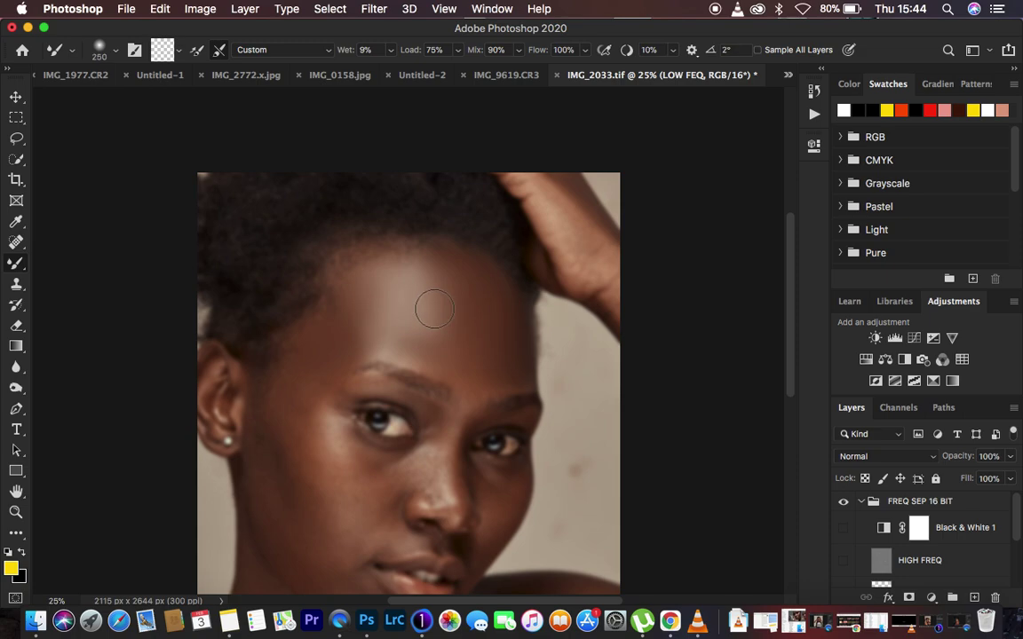
pyautogui.moveTo(434, 309)
pyautogui.mouseDown()
pyautogui.moveTo(434, 275)
pyautogui.moveTo(423, 336)
pyautogui.moveTo(371, 343)
pyautogui.moveTo(354, 327)
pyautogui.moveTo(363, 341)
pyautogui.moveTo(333, 309)
pyautogui.mouseUp()
pyautogui.press(']')
pyautogui.press(']')
pyautogui.moveTo(447, 301)
pyautogui.mouseDown()
pyautogui.moveTo(429, 325)
pyautogui.moveTo(445, 299)
pyautogui.moveTo(456, 339)
pyautogui.moveTo(502, 355)
pyautogui.moveTo(452, 279)
pyautogui.moveTo(440, 331)
pyautogui.moveTo(405, 332)
pyautogui.moveTo(349, 291)
pyautogui.moveTo(336, 328)
pyautogui.moveTo(379, 265)
pyautogui.moveTo(434, 258)
pyautogui.moveTo(444, 321)
pyautogui.moveTo(490, 304)
pyautogui.moveTo(490, 353)
pyautogui.moveTo(463, 390)
pyautogui.moveTo(479, 377)
pyautogui.moveTo(486, 301)
pyautogui.moveTo(452, 257)
pyautogui.moveTo(408, 247)
pyautogui.moveTo(344, 290)
pyautogui.moveTo(308, 379)
pyautogui.moveTo(359, 274)
pyautogui.moveTo(387, 262)
pyautogui.moveTo(490, 286)
pyautogui.moveTo(465, 336)
pyautogui.mouseUp()
pyautogui.moveTo(356, 313)
pyautogui.mouseDown()
pyautogui.moveTo(355, 345)
pyautogui.moveTo(354, 329)
pyautogui.mouseUp()
pyautogui.click(843, 560)
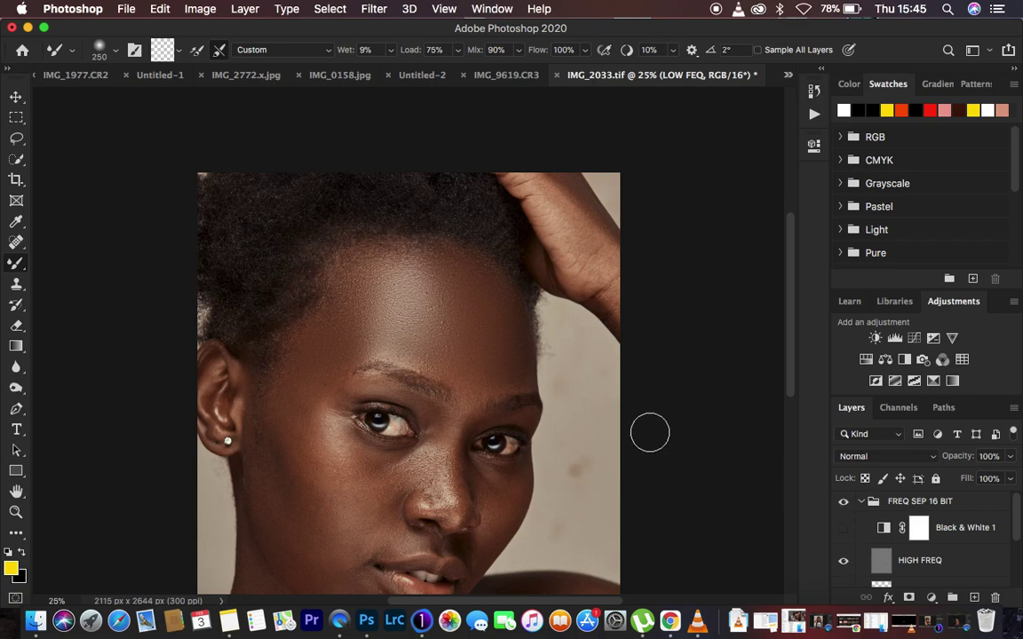
# Step: Compare the whole portrait before and after retouching by toggling the visibility of the FREQ SEP 16 BIT group
pyautogui.press('super+minus')
pyautogui.press('super+plus')
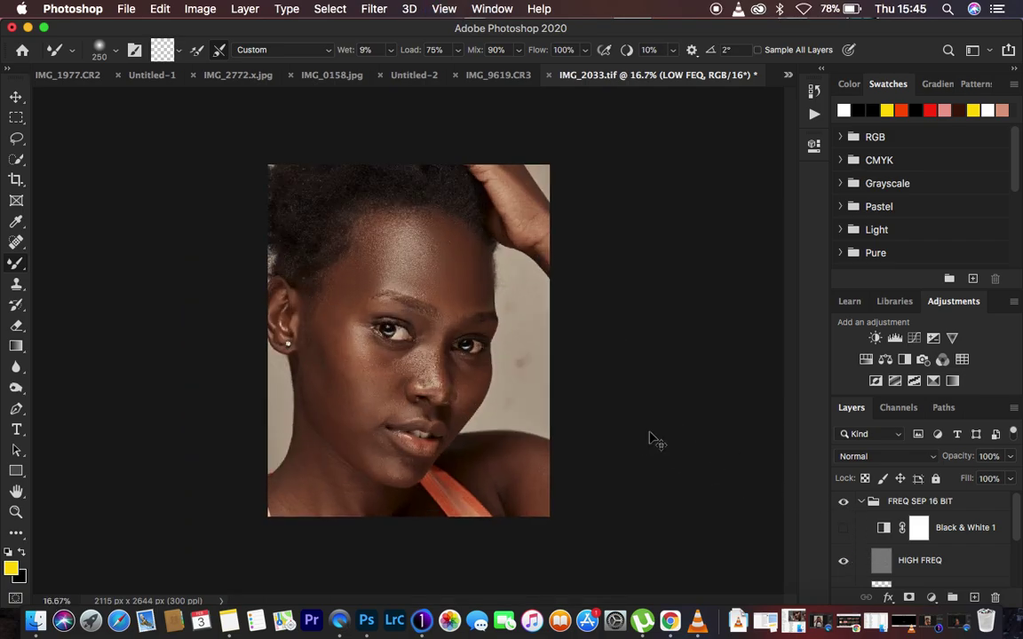
pyautogui.press('super+minus')
pyautogui.click(843, 504)
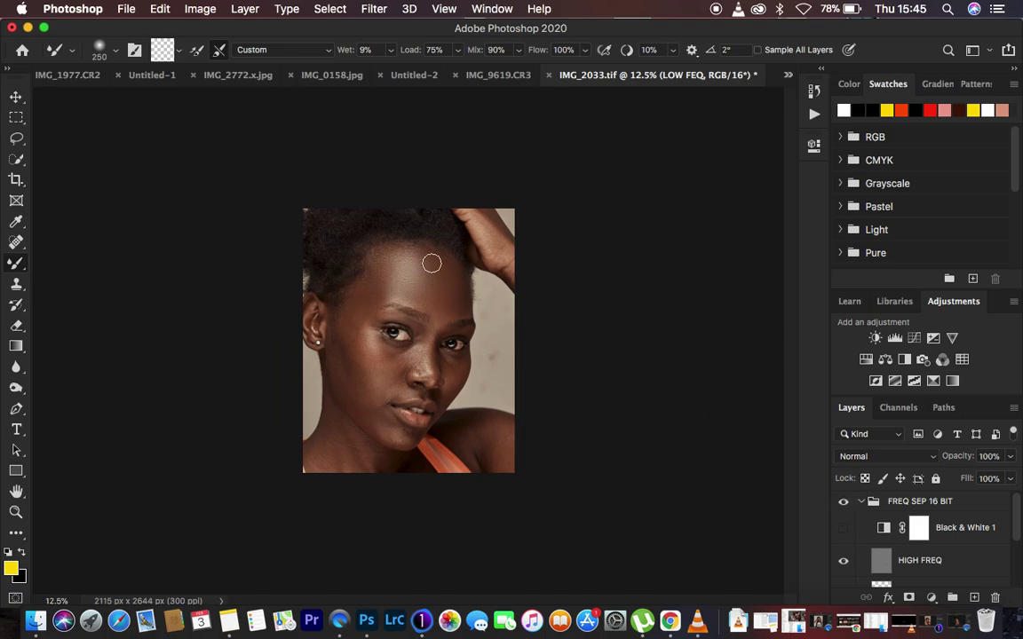
pyautogui.click(848, 552)
pyautogui.click(843, 502)
pyautogui.click(843, 502)
pyautogui.click(844, 503)
pyautogui.click(843, 502)
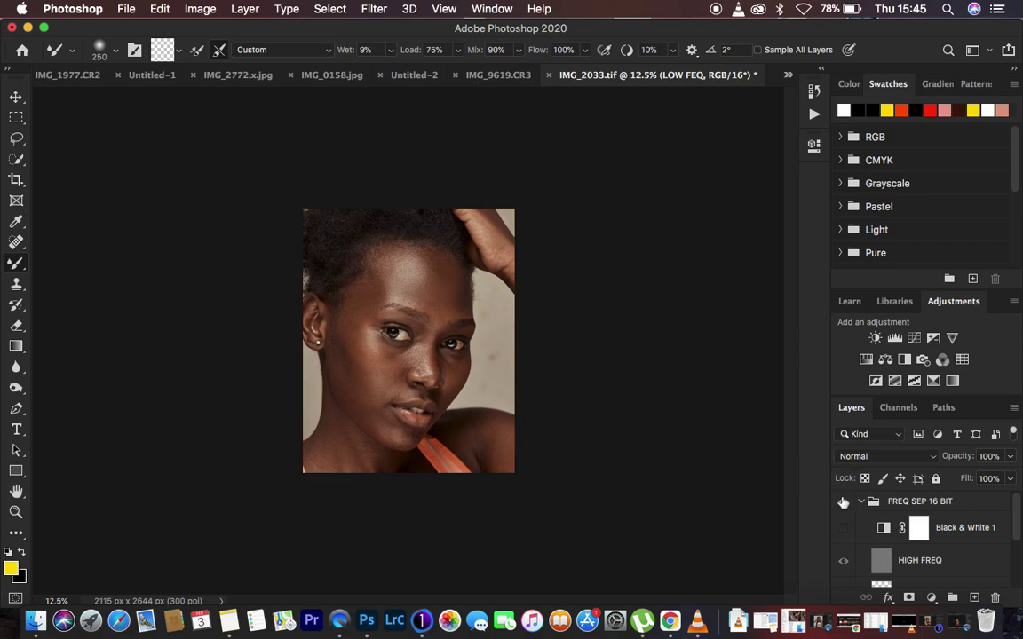
pyautogui.click(843, 502)
pyautogui.click(843, 503)
pyautogui.click(843, 503)
pyautogui.click(843, 503)
pyautogui.click(843, 502)
pyautogui.click(843, 502)
pyautogui.click(844, 502)
pyautogui.click(843, 503)
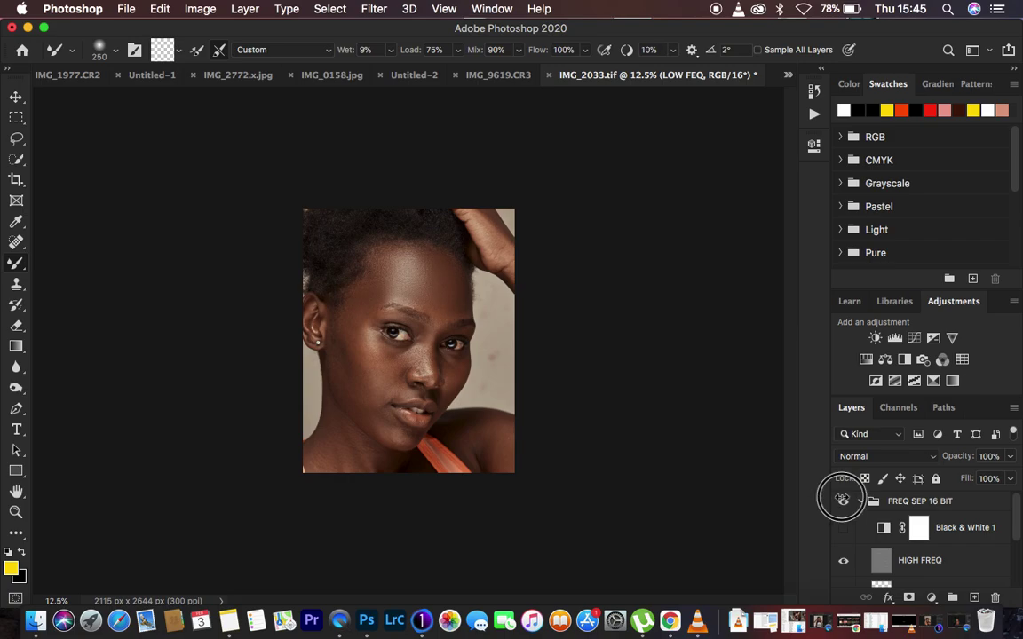
pyautogui.click(843, 502)
pyautogui.click(844, 502)
pyautogui.click(843, 502)
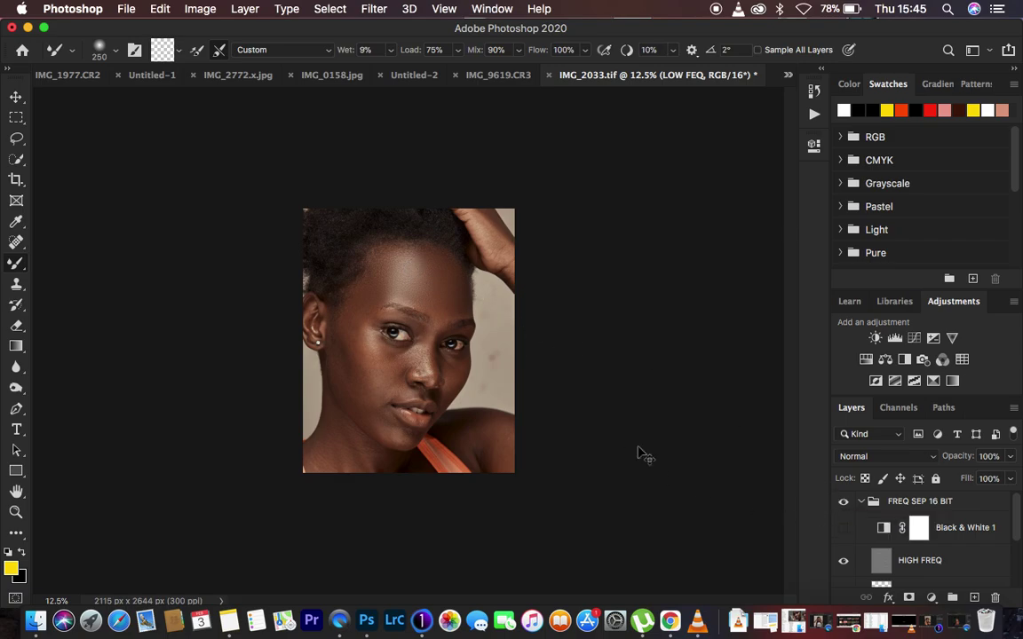
# Step: Reduce the Mixer Brush size and blend the tones along the forehead's outer edge beside the background
pyautogui.press('super+equal')
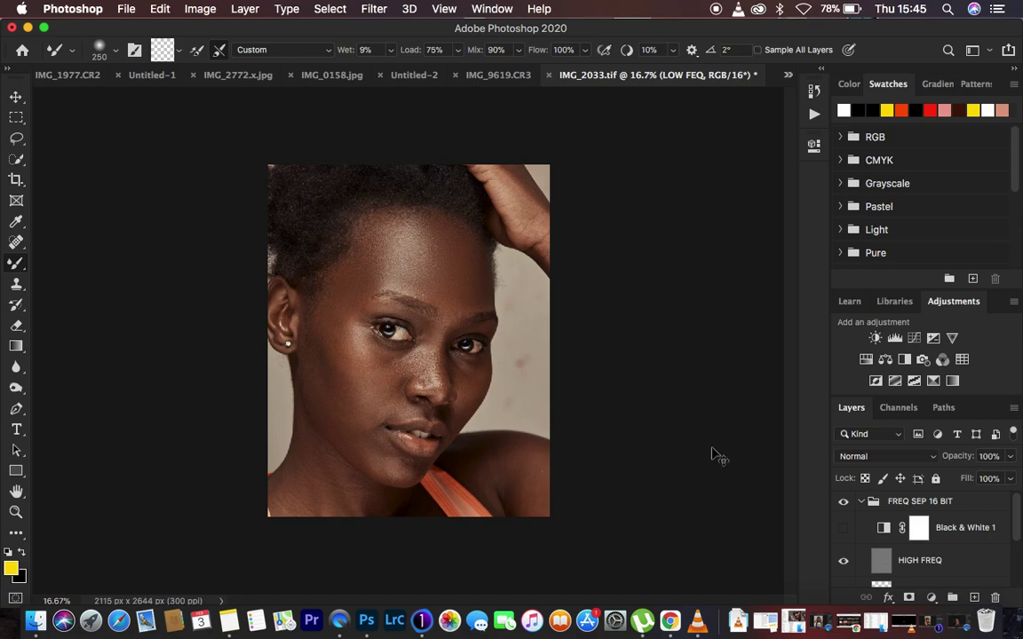
pyautogui.press('super+equal')
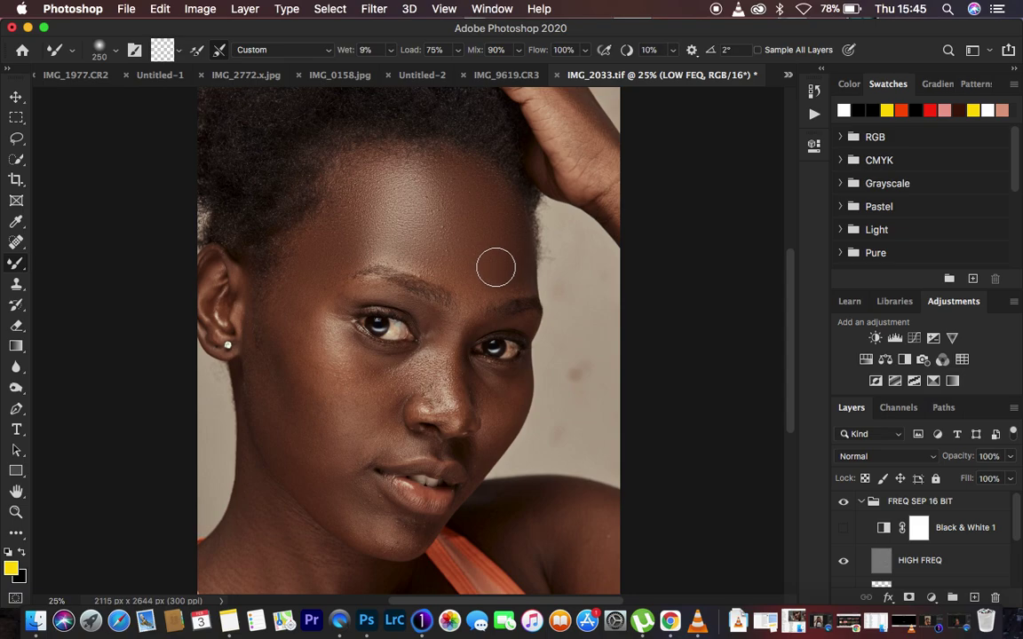
pyautogui.press('[')
pyautogui.press('[')
pyautogui.press('[')
pyautogui.press('[')
pyautogui.moveTo(550, 268)
pyautogui.mouseDown()
pyautogui.moveTo(523, 267)
pyautogui.moveTo(508, 290)
pyautogui.moveTo(521, 283)
pyautogui.moveTo(521, 257)
pyautogui.mouseUp()
# Step: Lasso the forehead skin above the eyebrows, soften it with a 24-pixel Gaussian Blur and clear the selection
pyautogui.click(17, 140)
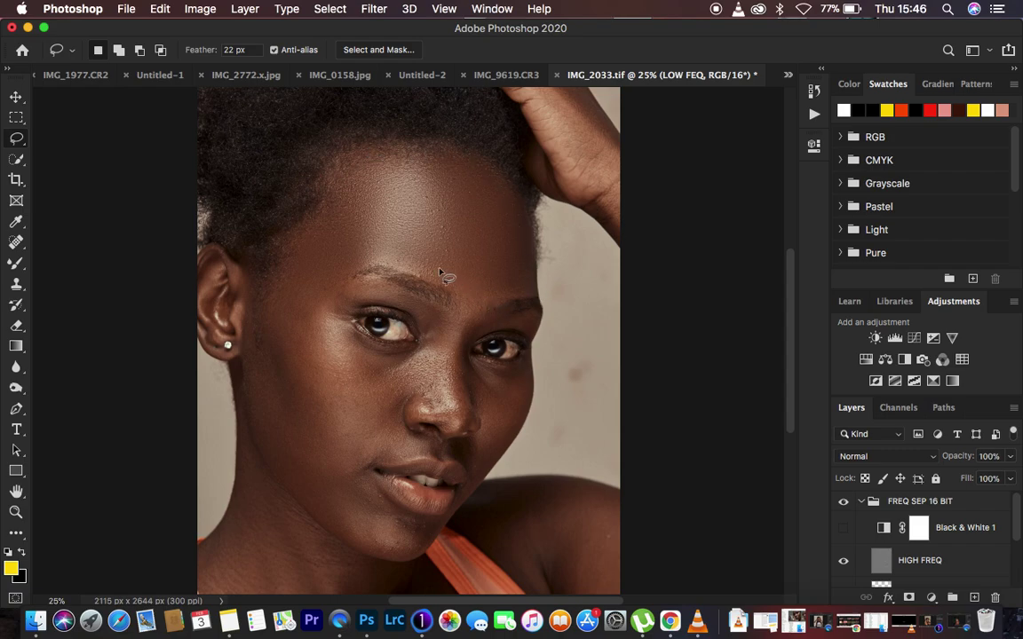
pyautogui.moveTo(342, 165)
pyautogui.mouseDown()
pyautogui.moveTo(462, 155)
pyautogui.moveTo(498, 172)
pyautogui.moveTo(530, 249)
pyautogui.moveTo(533, 295)
pyautogui.moveTo(470, 314)
pyautogui.moveTo(450, 291)
pyautogui.moveTo(395, 264)
pyautogui.moveTo(361, 269)
pyautogui.moveTo(312, 303)
pyautogui.moveTo(294, 293)
pyautogui.moveTo(291, 251)
pyautogui.moveTo(328, 209)
pyautogui.moveTo(346, 167)
pyautogui.mouseUp()
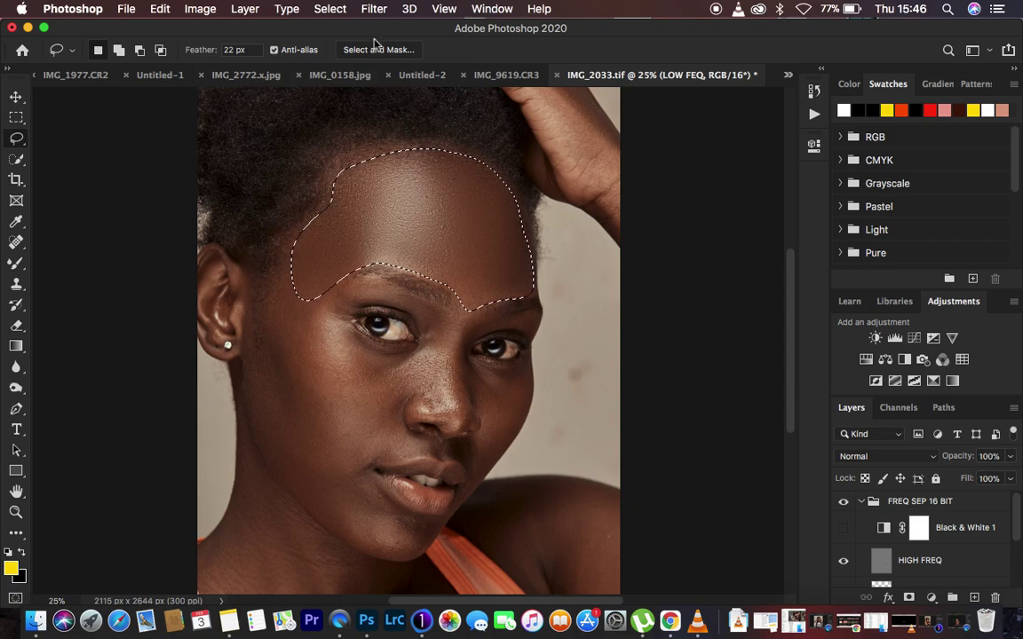
pyautogui.click(373, 10)
pyautogui.moveTo(424, 205)
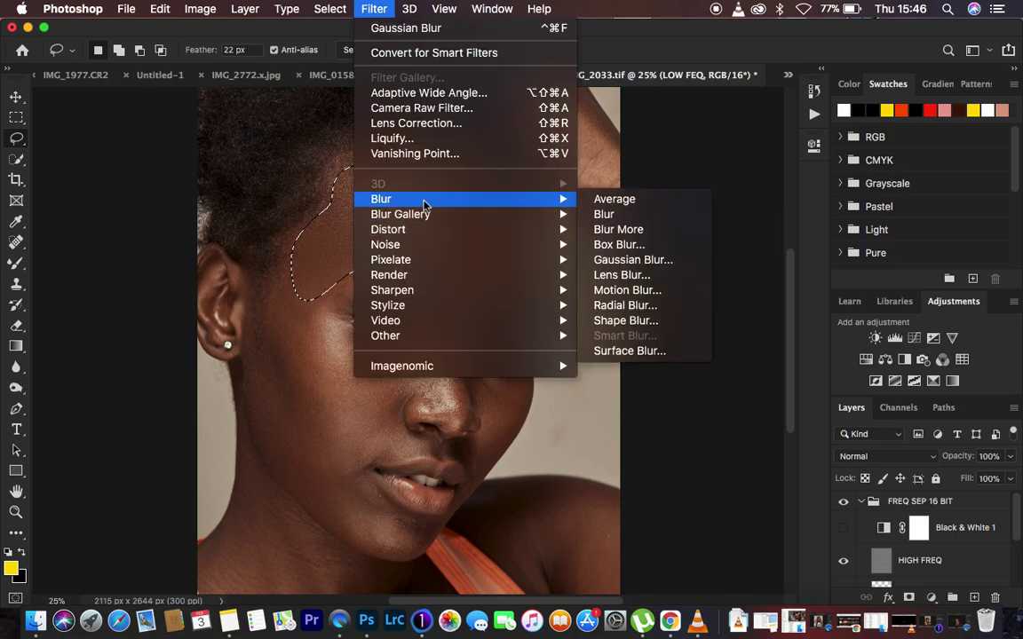
pyautogui.click(636, 259)
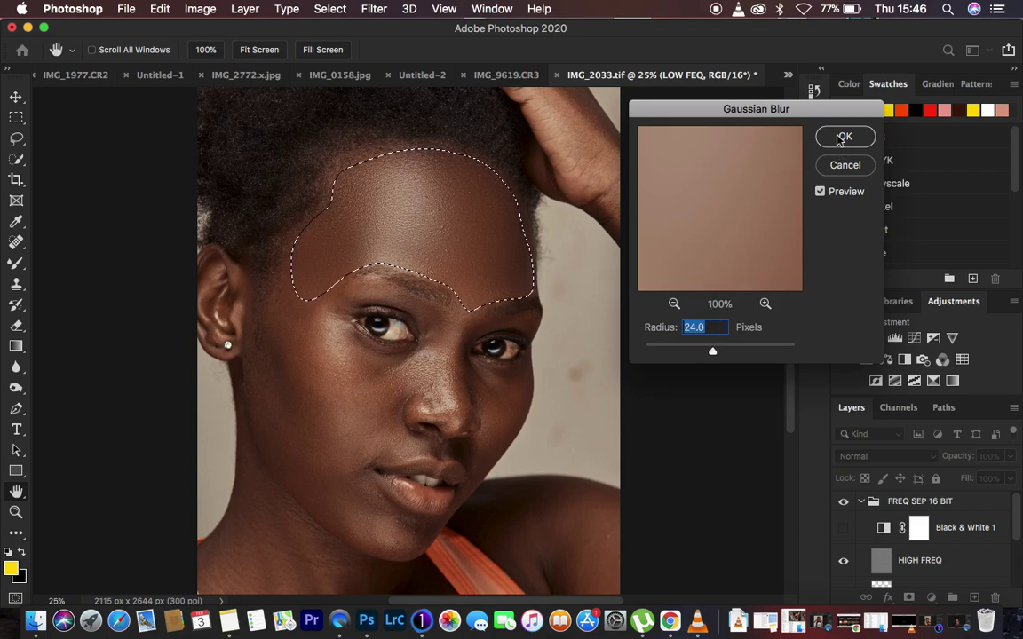
pyautogui.click(840, 138)
pyautogui.press('l')
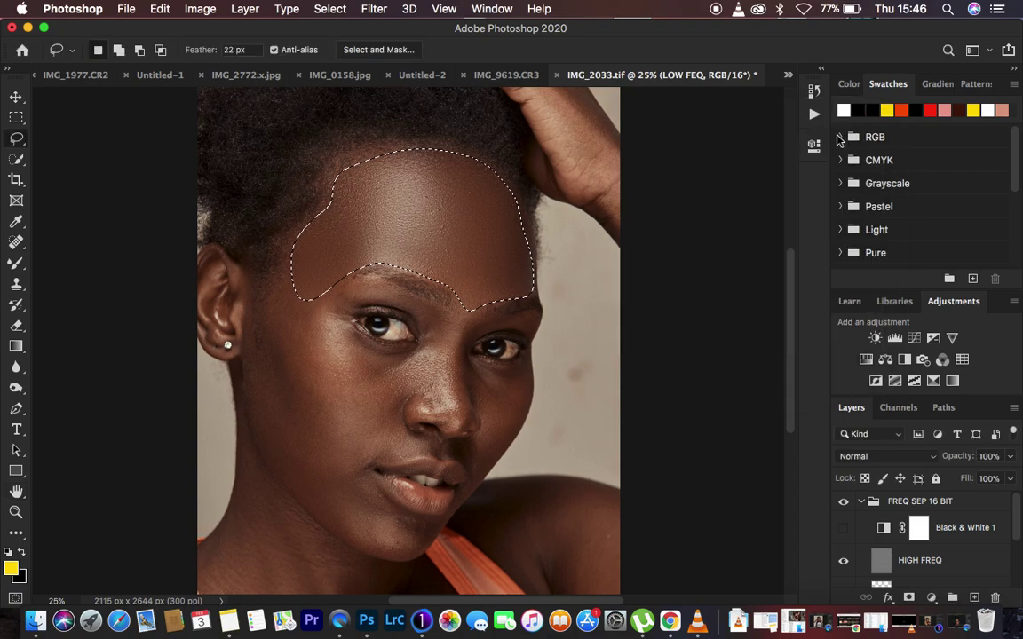
pyautogui.click(688, 203)
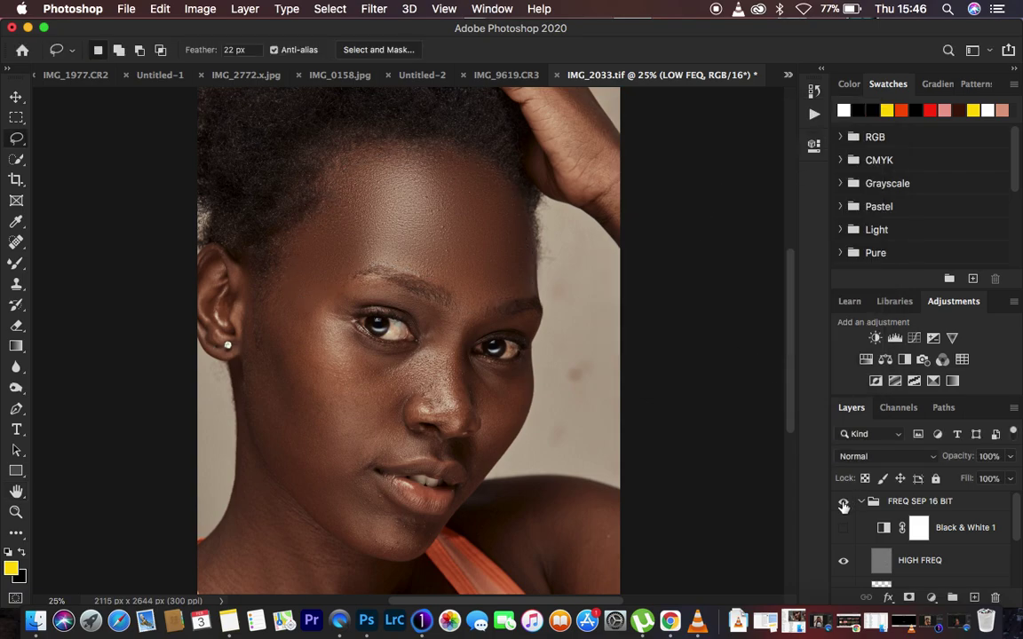
# Step: Compare the blurred forehead with the original by toggling the FREQ SEP 16 BIT group, leaving the group visible
pyautogui.click(843, 504)
pyautogui.click(843, 504)
pyautogui.click(843, 504)
pyautogui.click(843, 504)
pyautogui.click(843, 505)
pyautogui.click(843, 504)
pyautogui.click(843, 504)
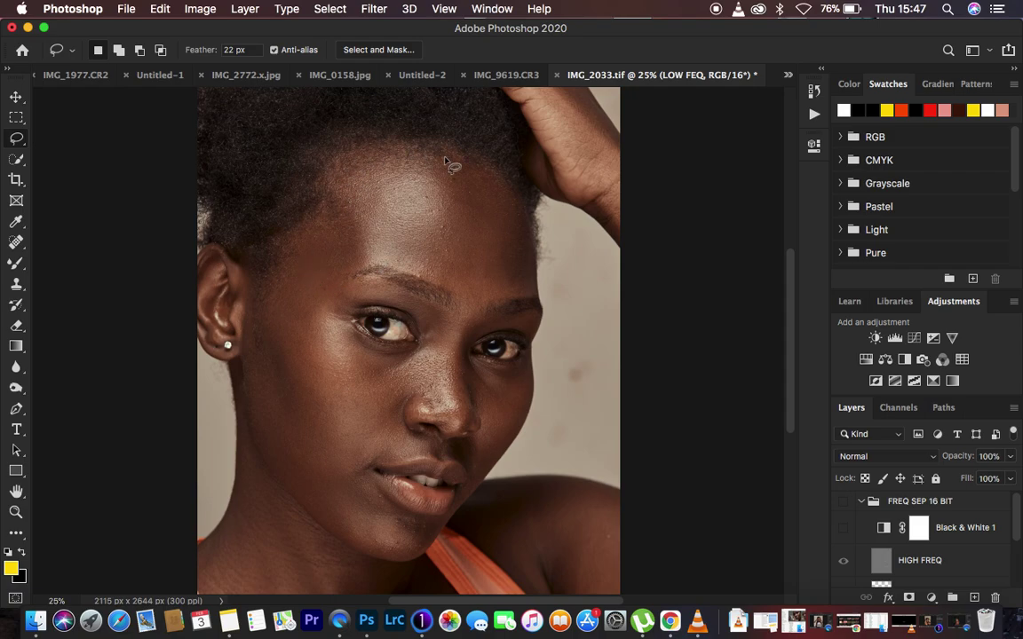
pyautogui.click(844, 505)
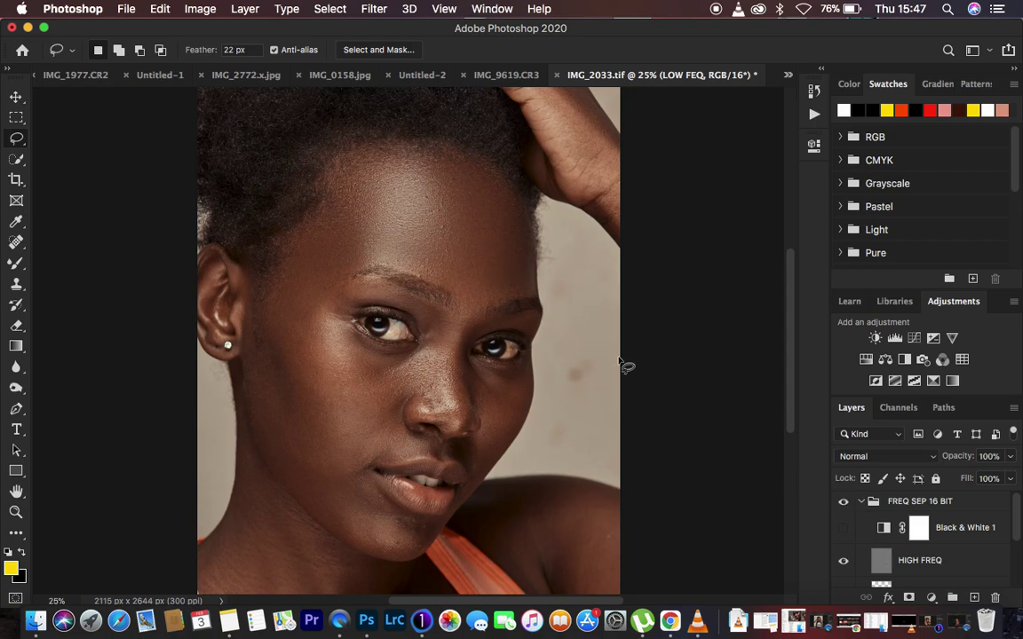